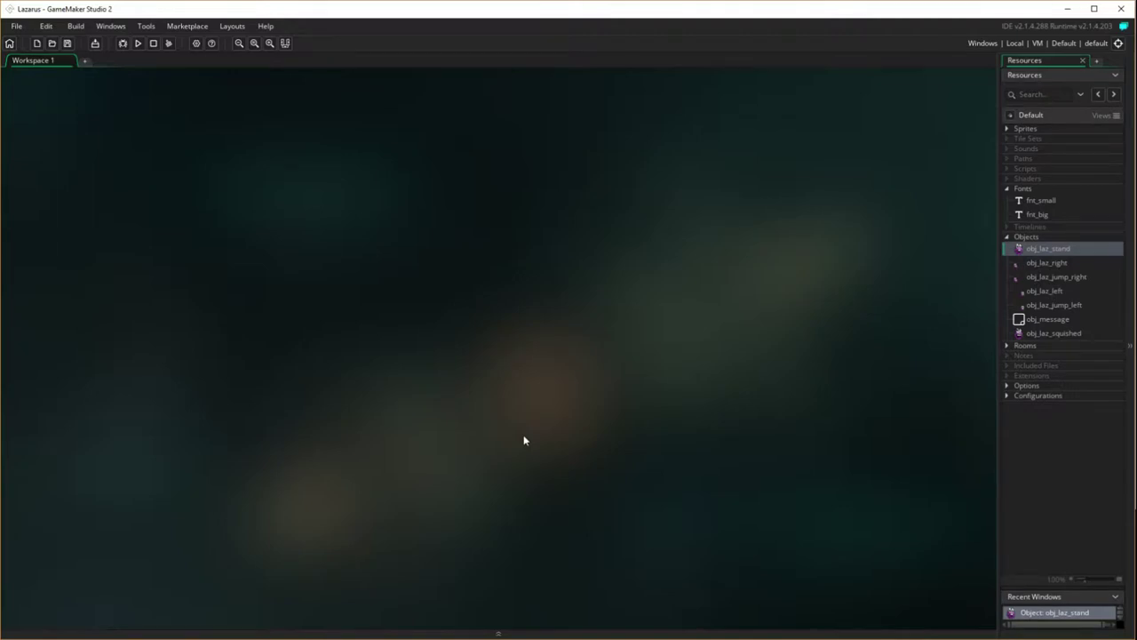
Open room0 and set the room's width to 1040 and its height to 800.
double_click(1027, 346)
left_click(1030, 358)
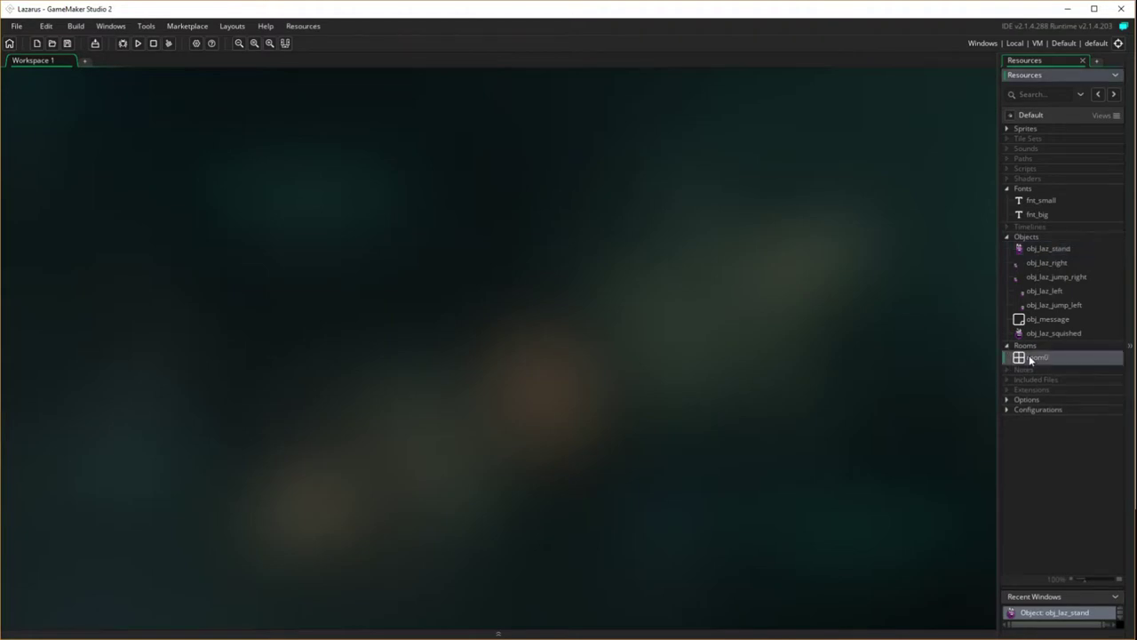
double_click(1030, 358)
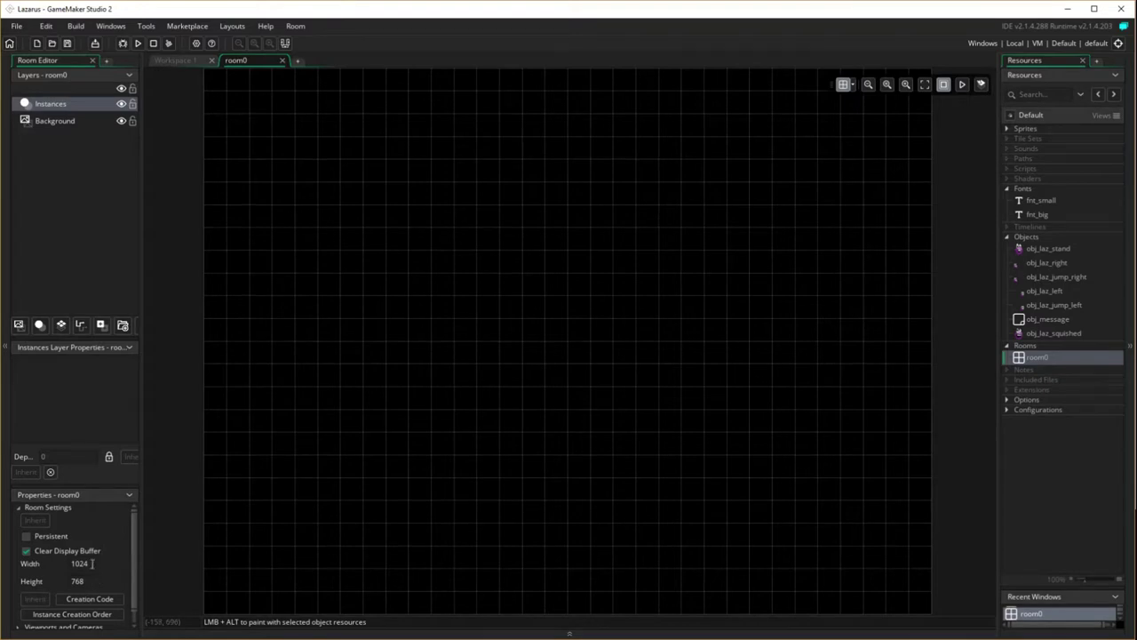
left_click_drag(91, 563, 69, 564)
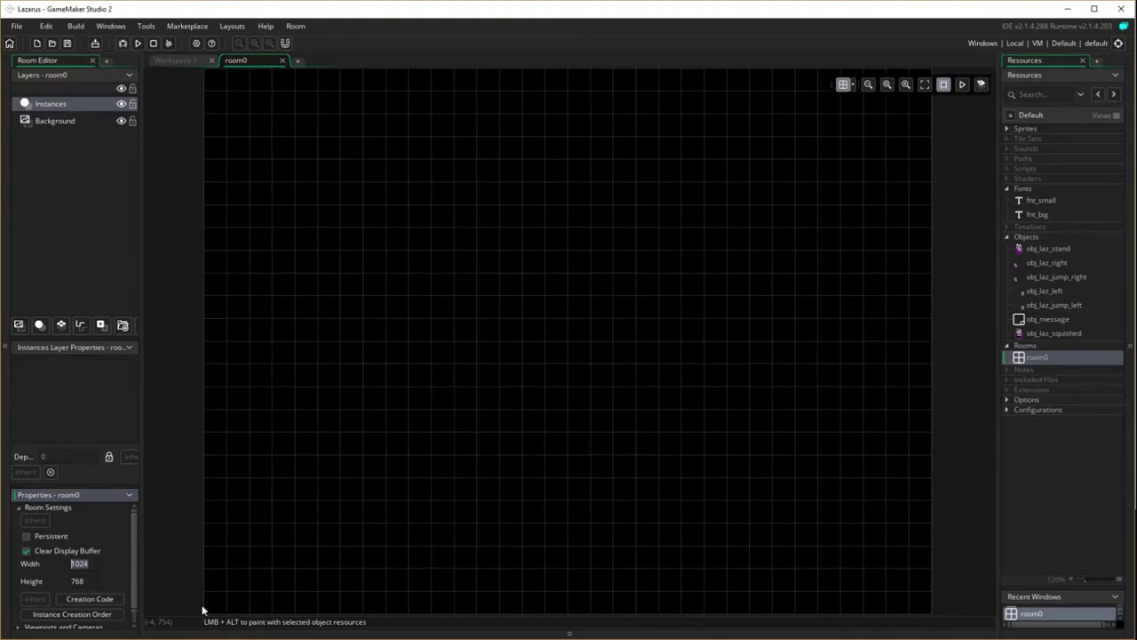
type("1040")
key("Tab")
type("800")
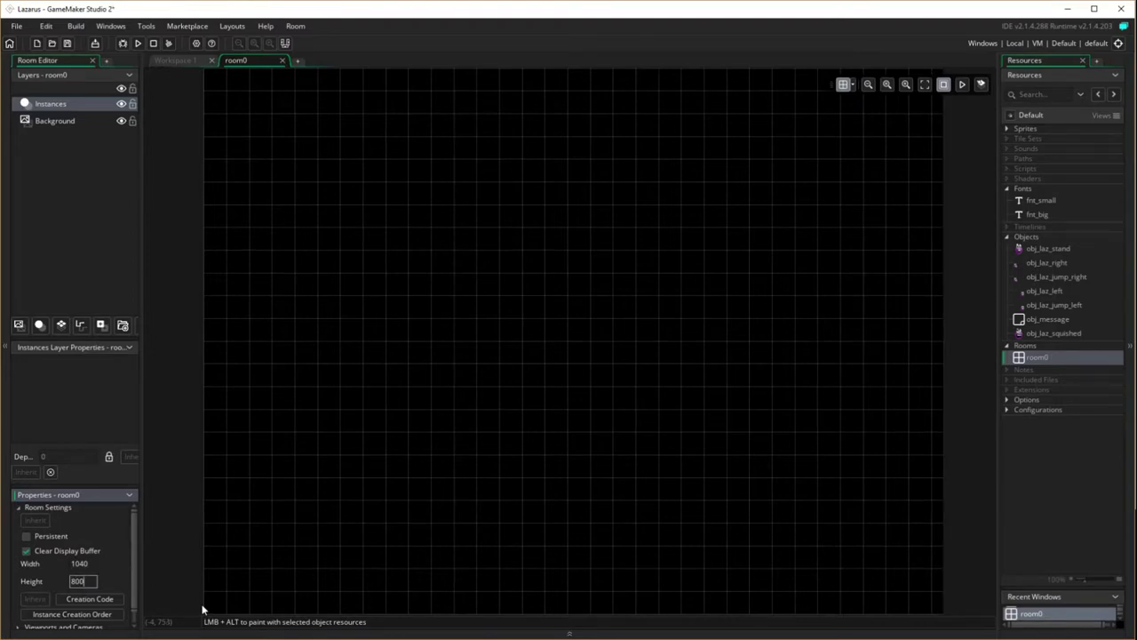
scroll(119, 551, "down", 1)
scroll(119, 549, "up", 1)
left_click(166, 548)
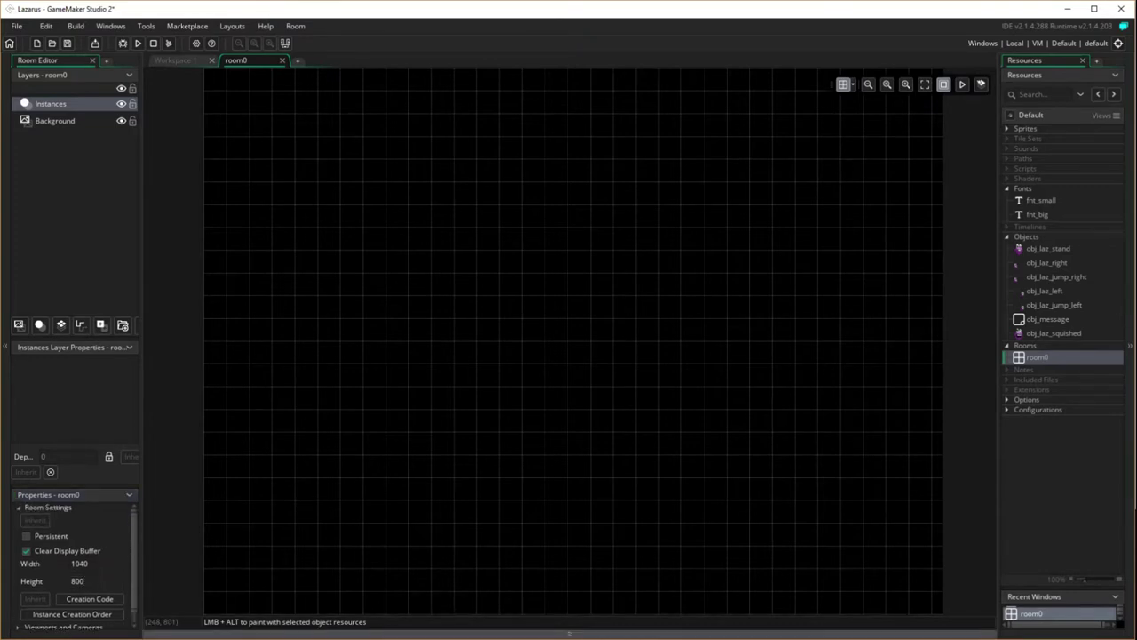
scroll(119, 551, "down", 1)
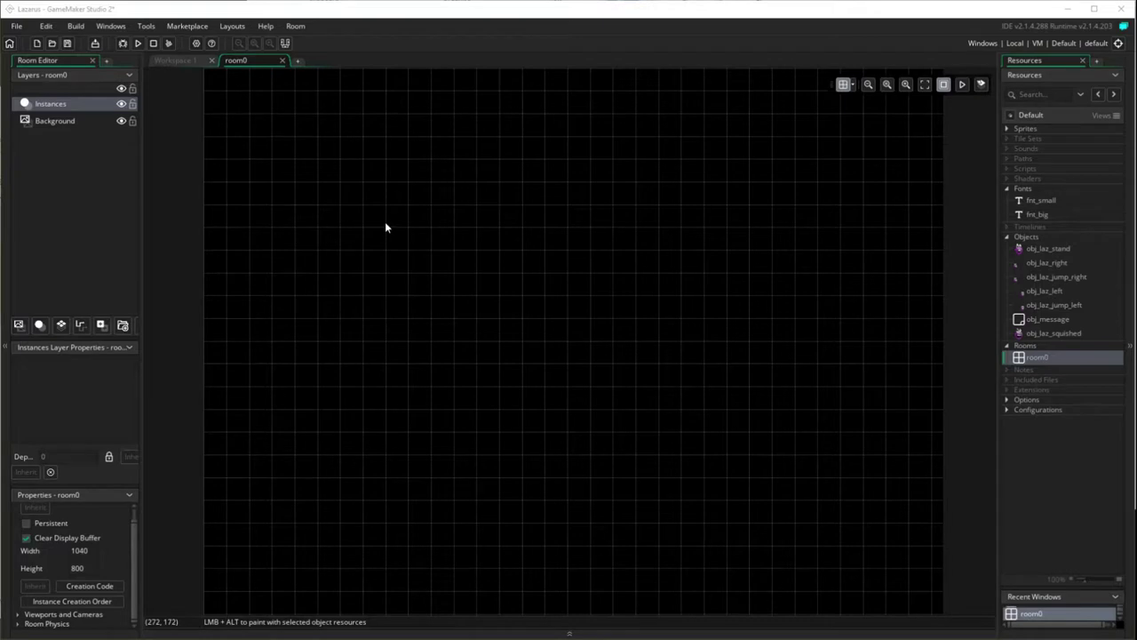
Set the room grid to 40 by 40.
left_click(850, 85)
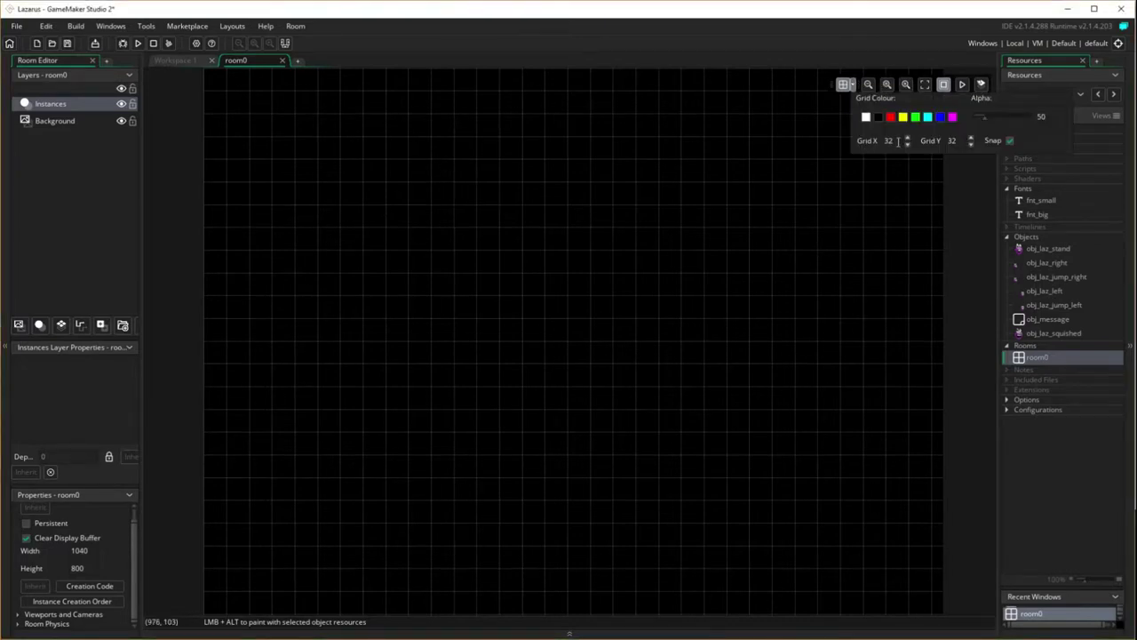
left_click_drag(897, 140, 872, 147)
type("40")
key("Tab")
type("4")
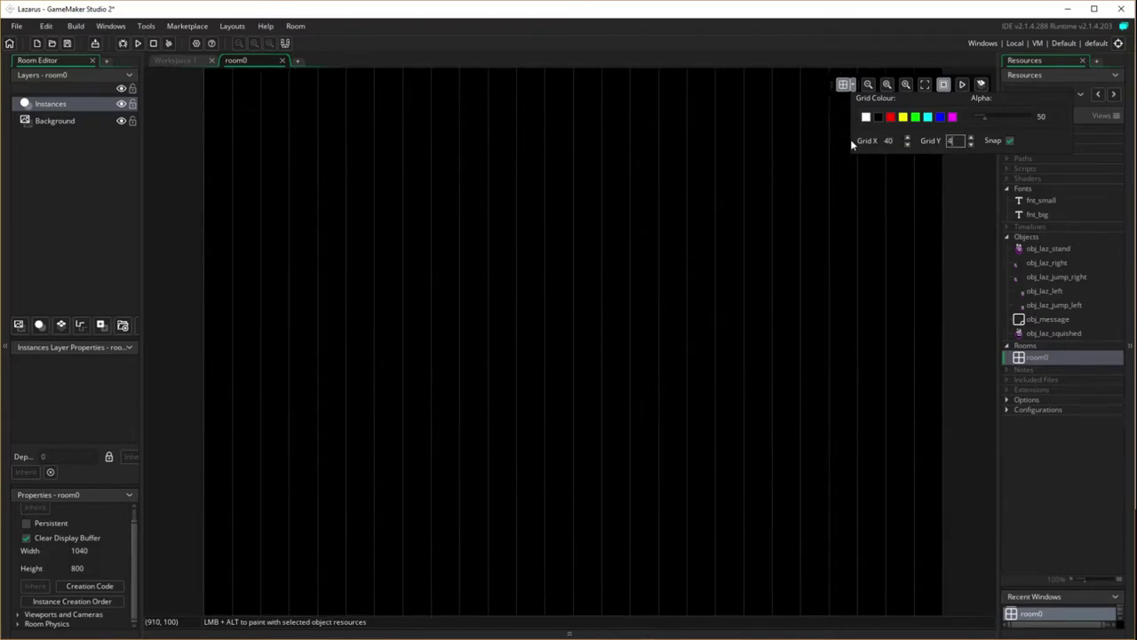
type("0")
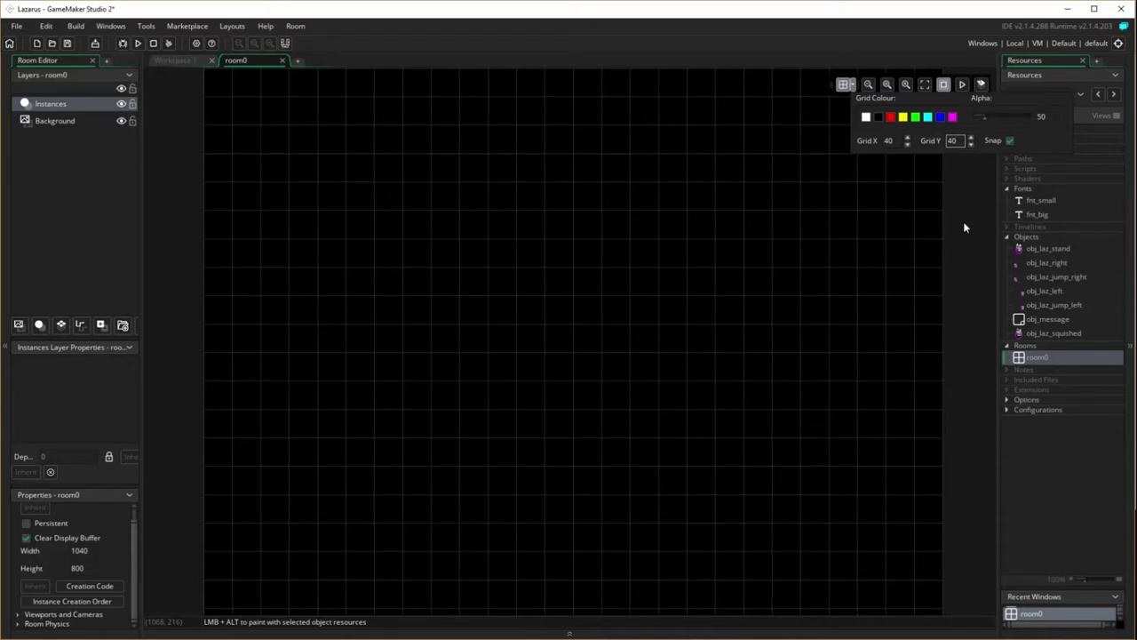
left_click(963, 255)
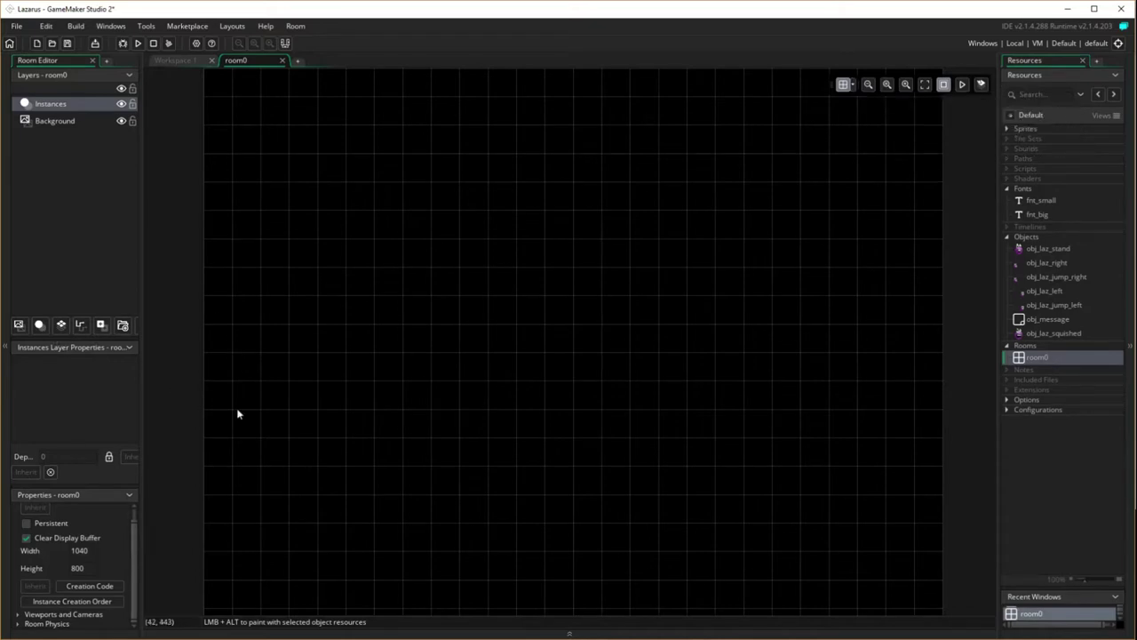
scroll(384, 425, "down", 1)
scroll(384, 431, "up", 1)
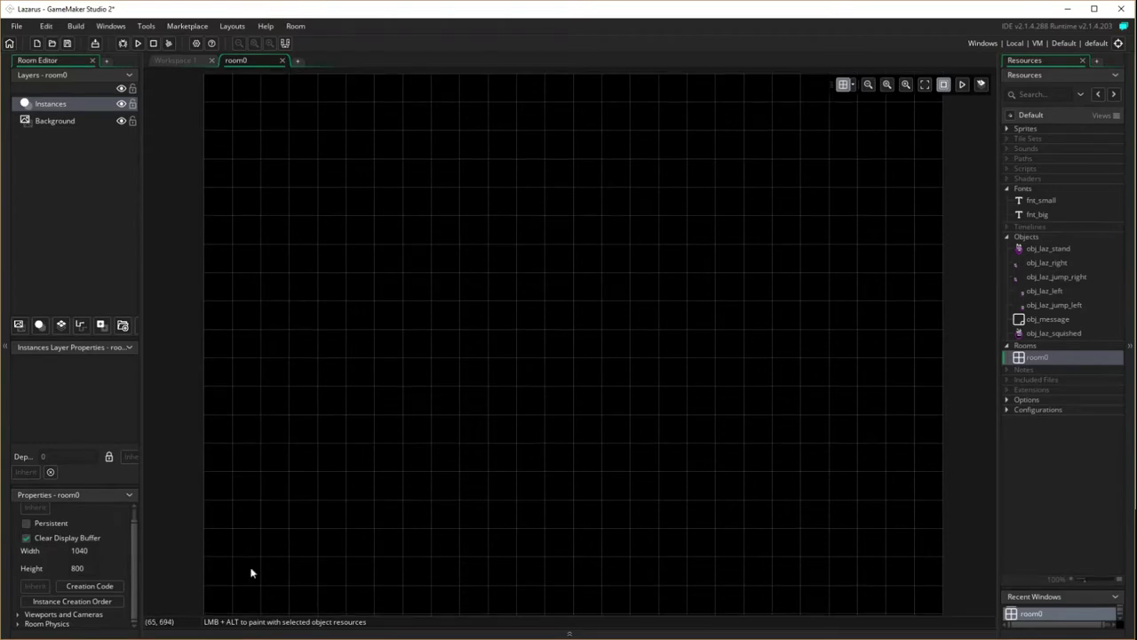
scroll(311, 548, "down", 1)
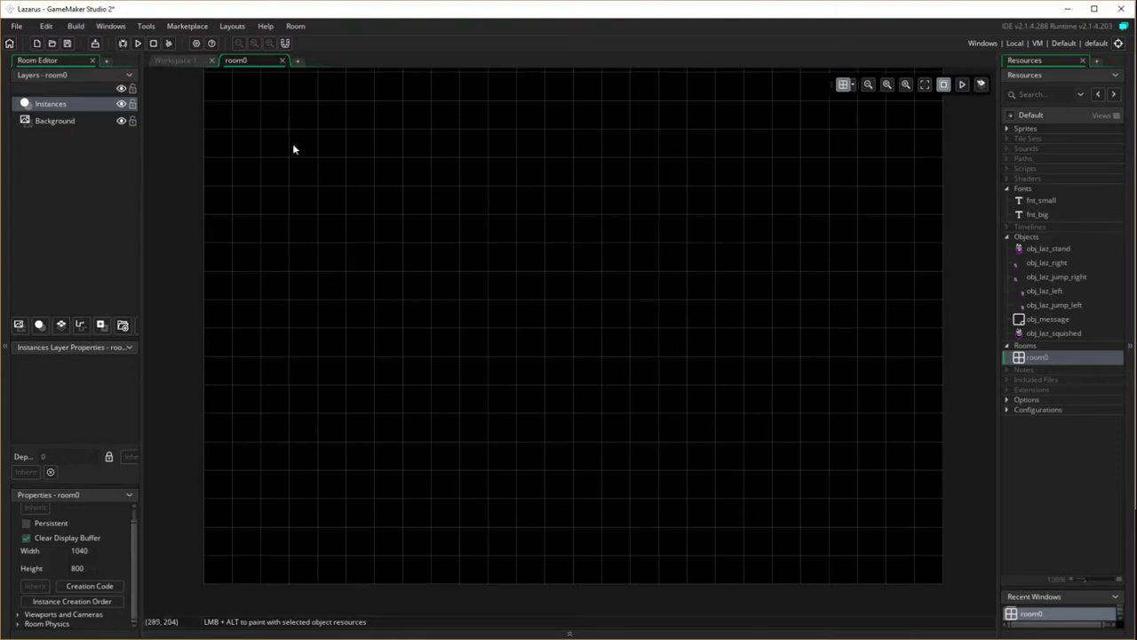
Create a new sprite in the workspace and import the Wall.gif image into it.
left_click(186, 61)
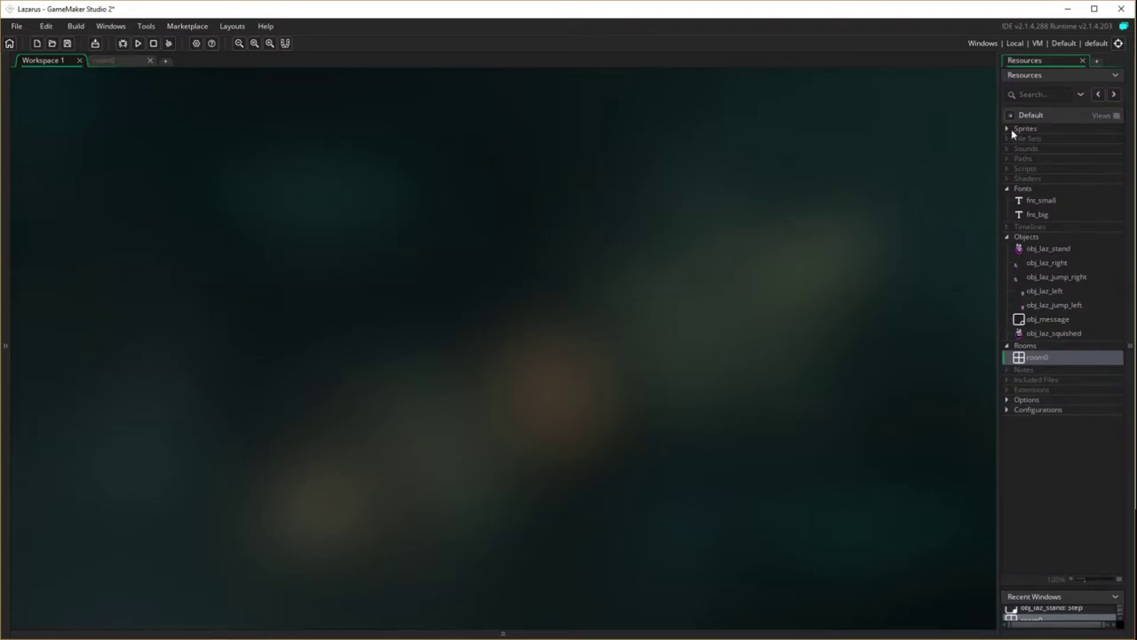
right_click(1023, 128)
left_click(947, 137)
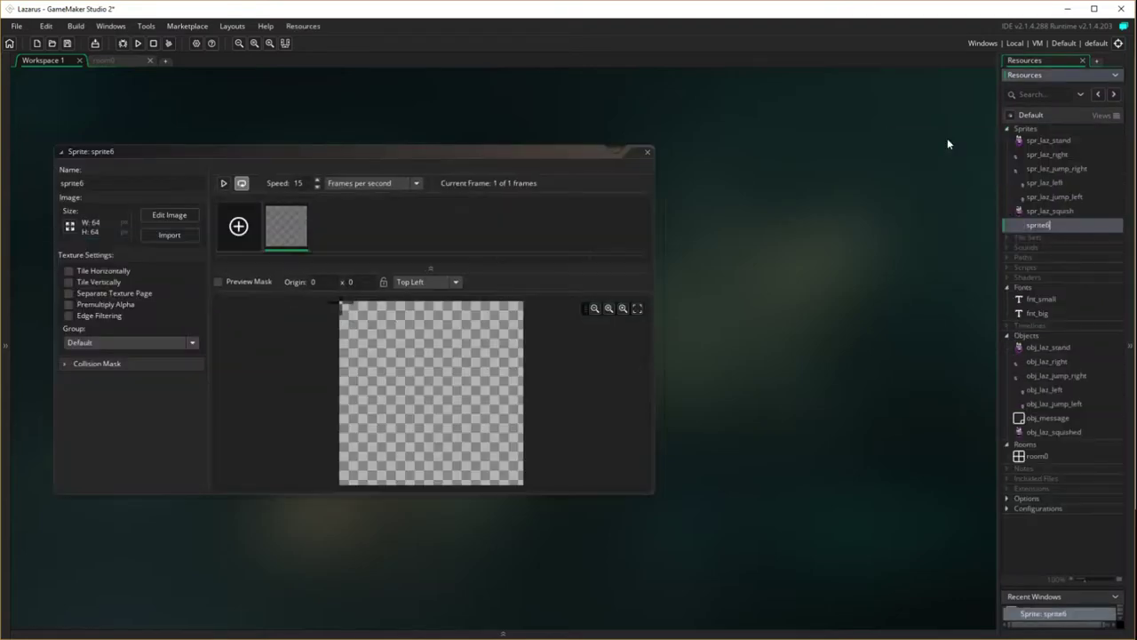
left_click(170, 235)
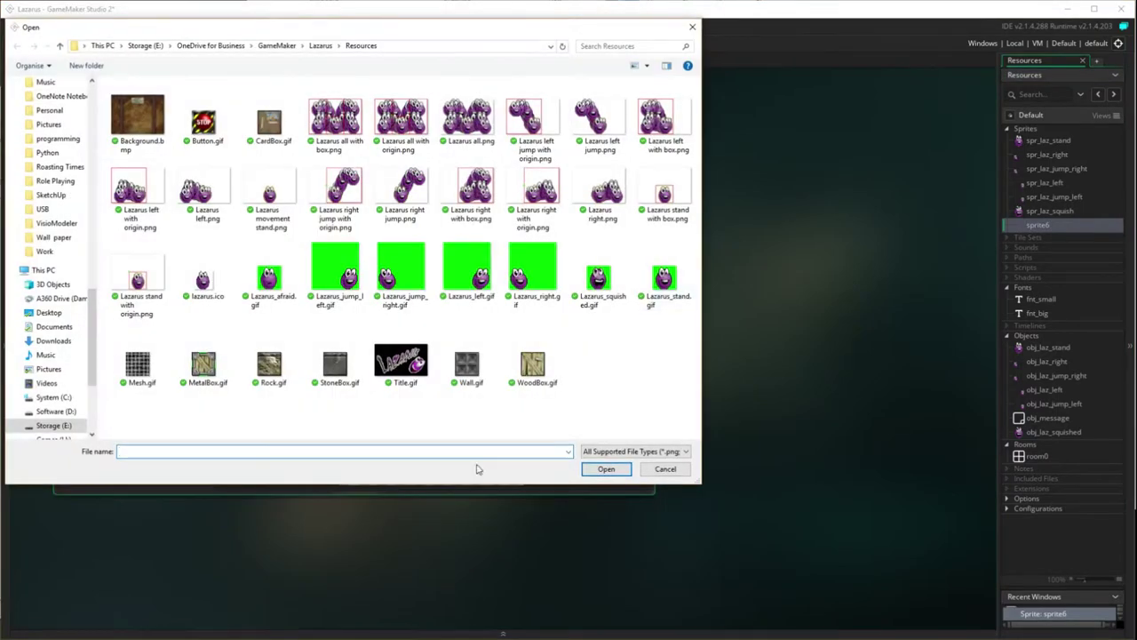
left_click(468, 366)
left_click(589, 470)
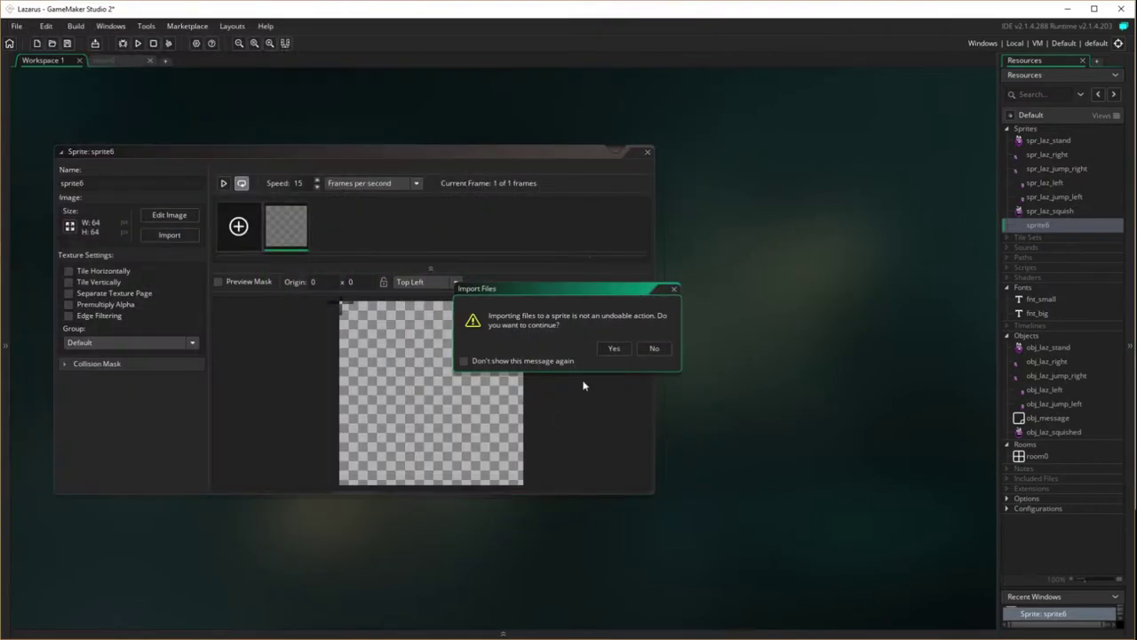
left_click(614, 349)
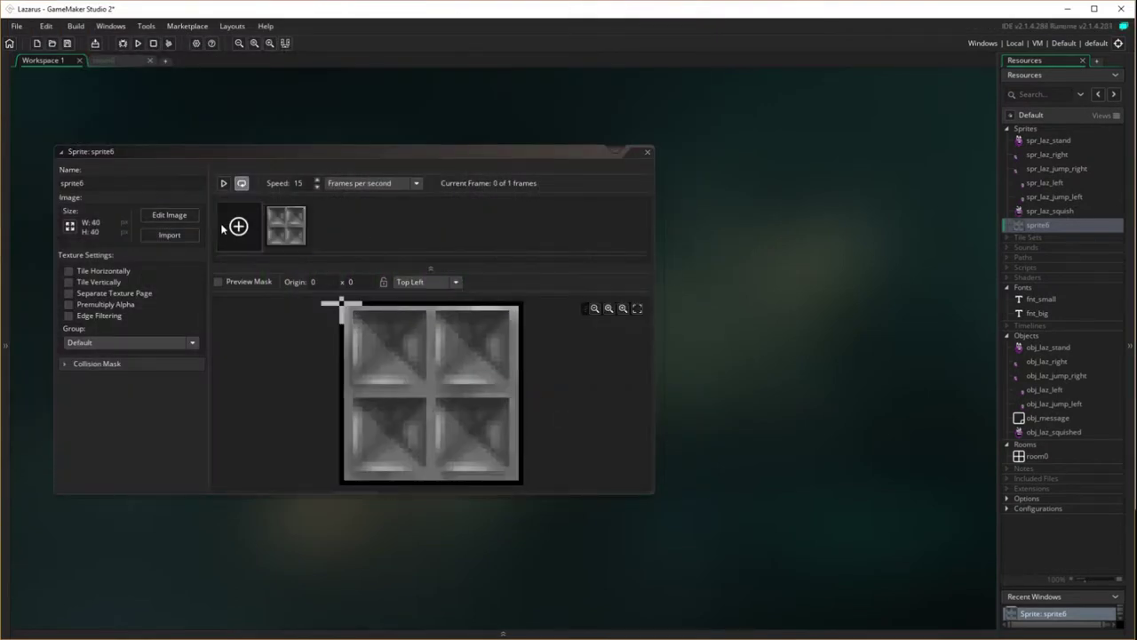
Rename the new wall sprite as spr_wall.
left_click(122, 183)
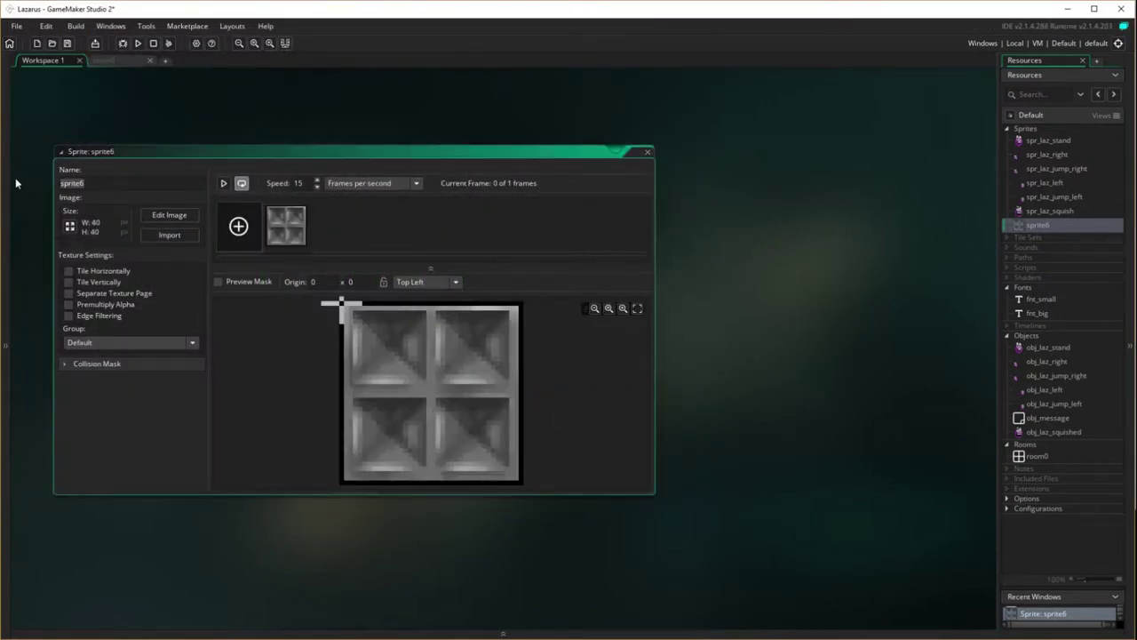
type("wa")
key("BackSpace")
key("BackSpace")
type("spr_wall")
Lower the wall sprite's animation speed and close the sprite editor.
left_click(317, 188)
left_click(317, 188)
left_click(317, 188)
left_click(317, 187)
left_click(317, 188)
left_click(317, 187)
left_click(317, 187)
left_click(317, 188)
left_click(317, 187)
left_click(648, 155)
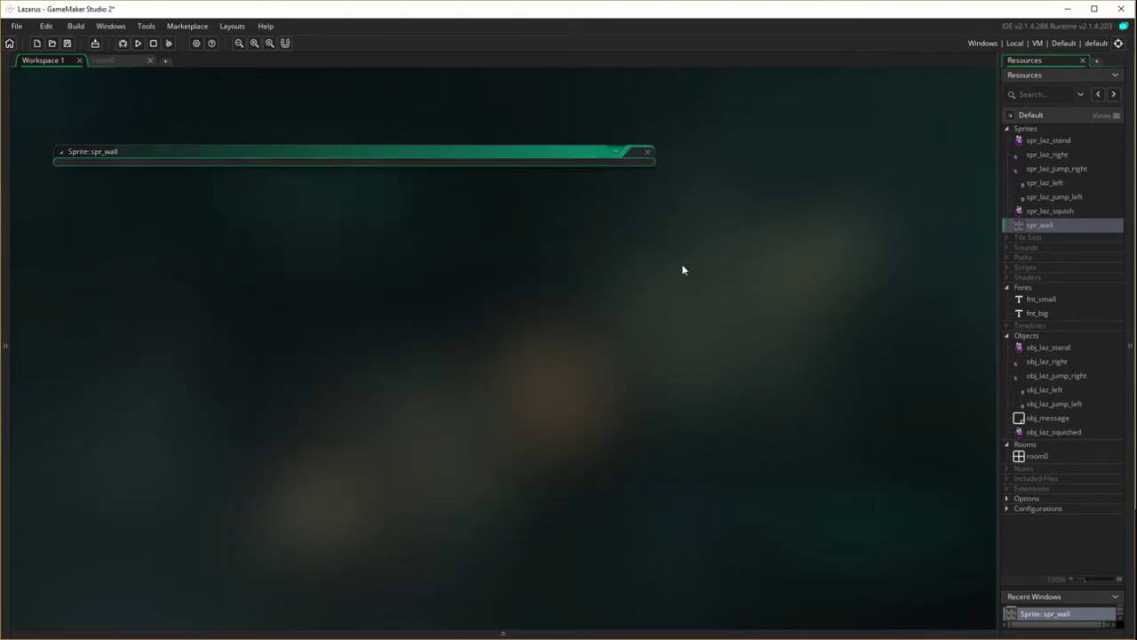
Create a new object named obj_wall.
right_click(1031, 333)
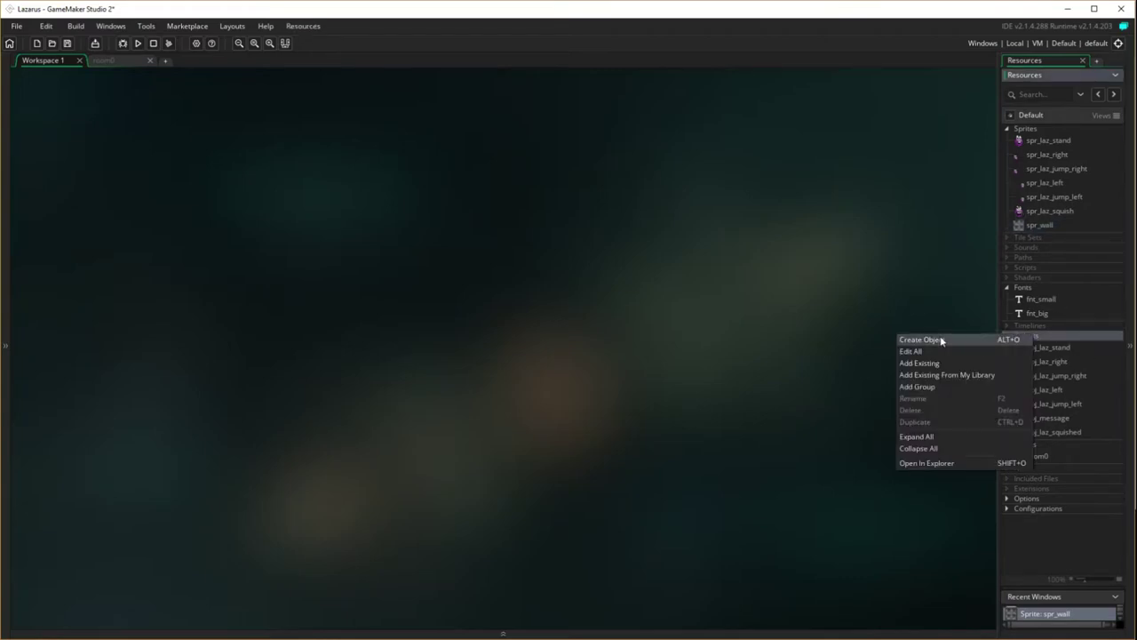
left_click(924, 338)
double_click(122, 183)
type("obj")
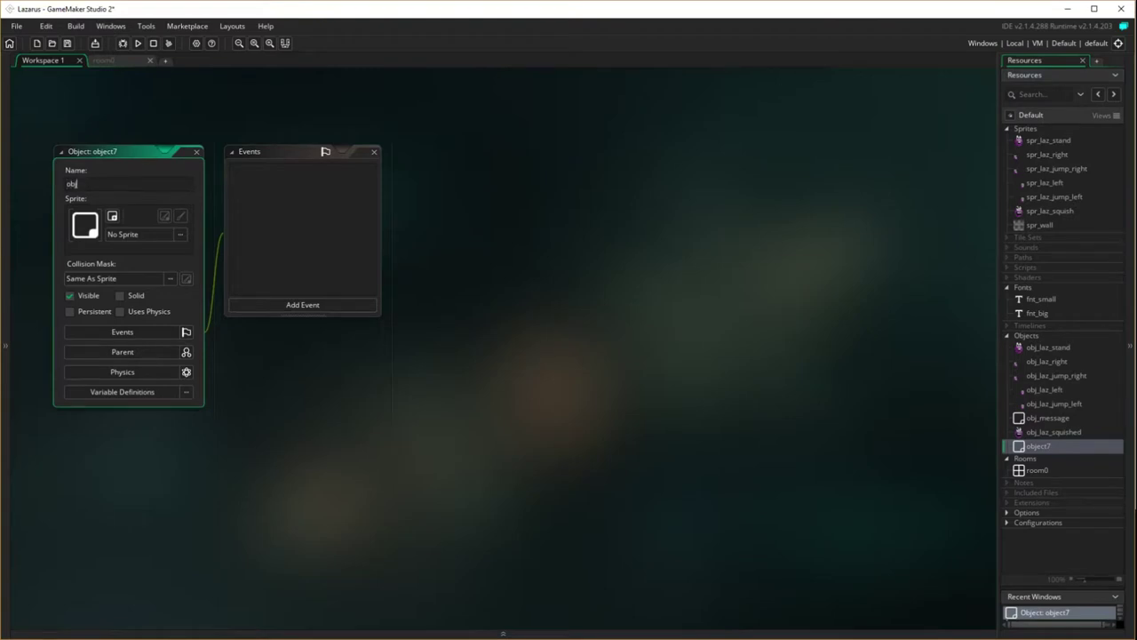
type("_wall")
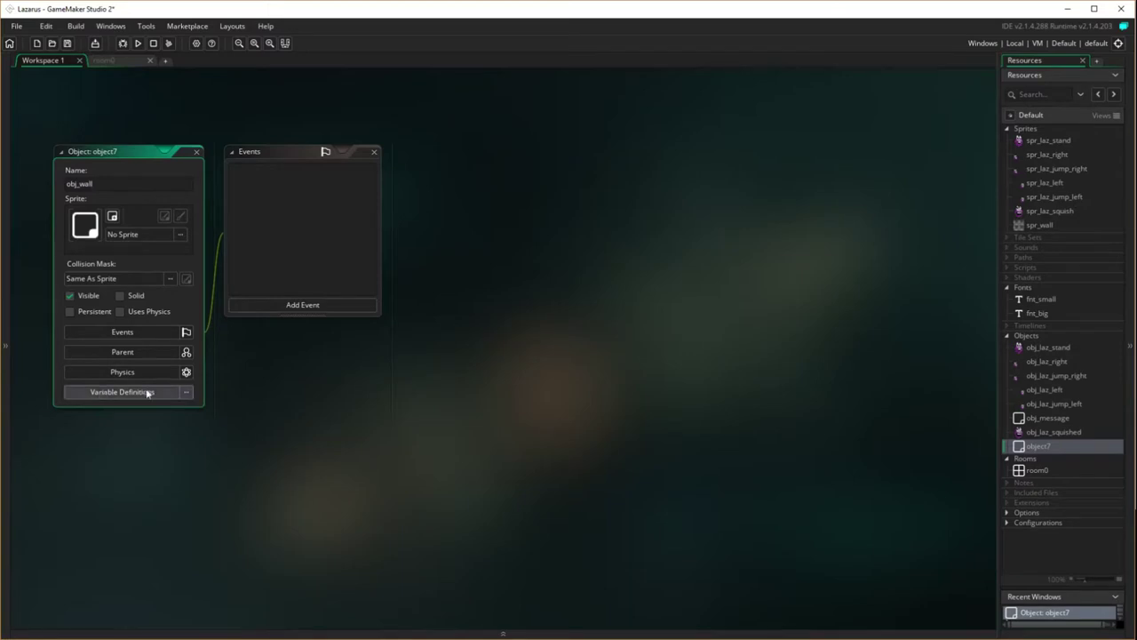
Make obj_wall solid, assign it the spr_wall sprite, and close the object editor.
left_click(120, 296)
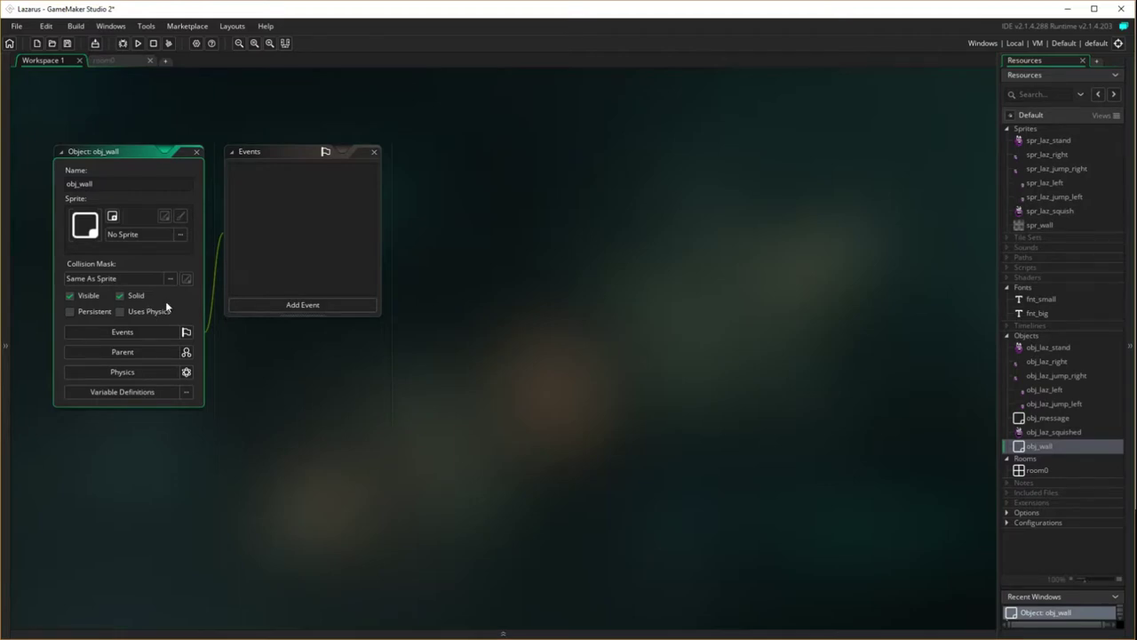
left_click(151, 235)
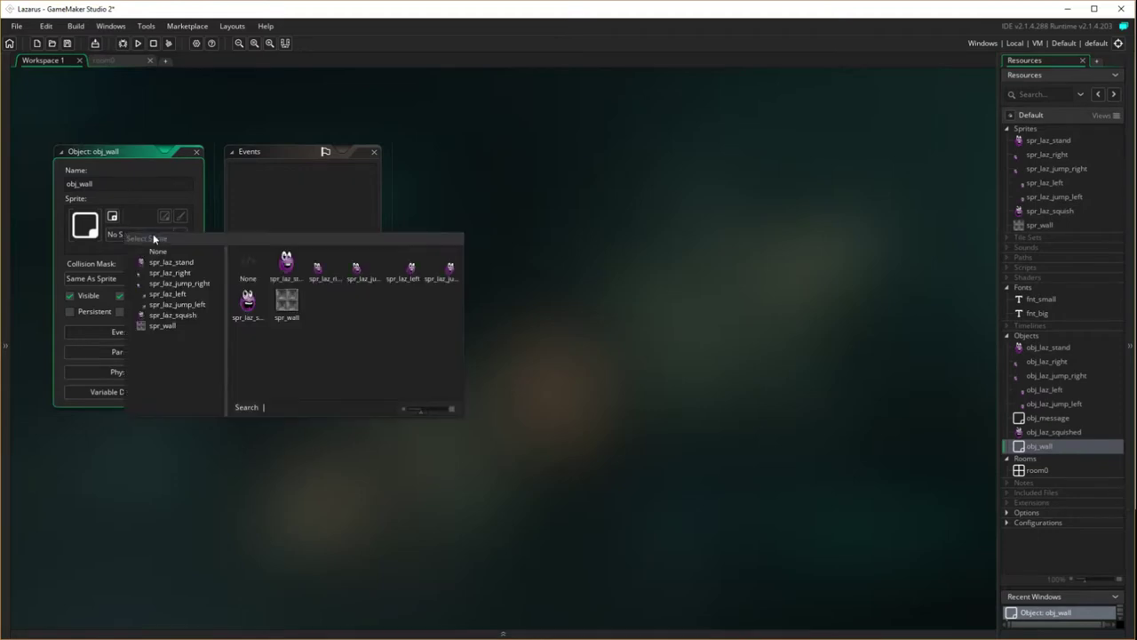
left_click(283, 314)
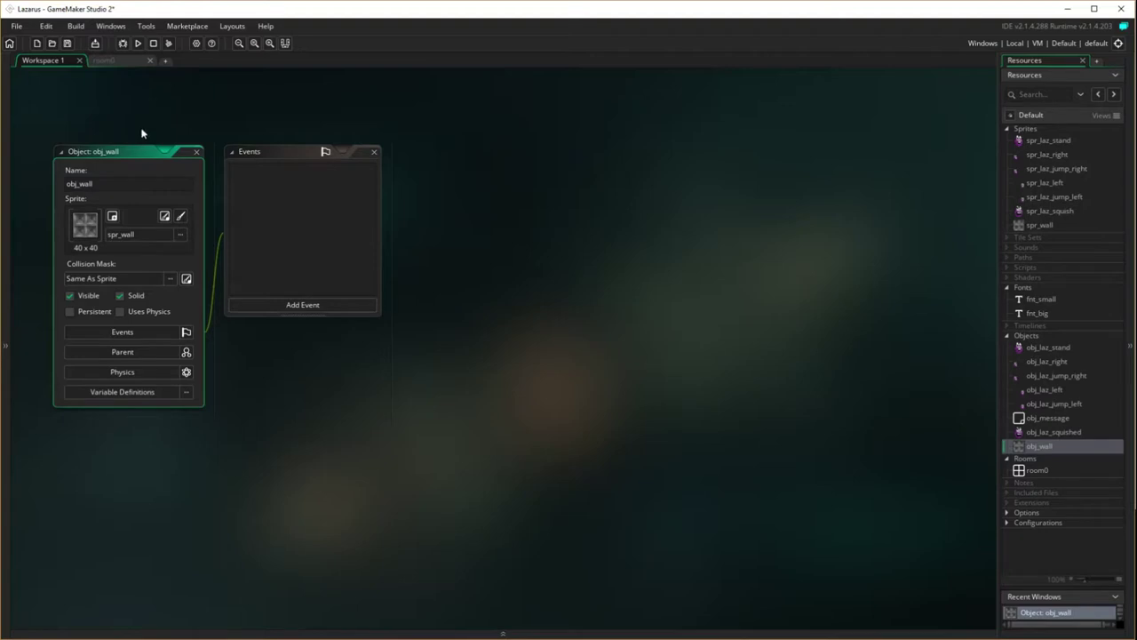
left_click(190, 152)
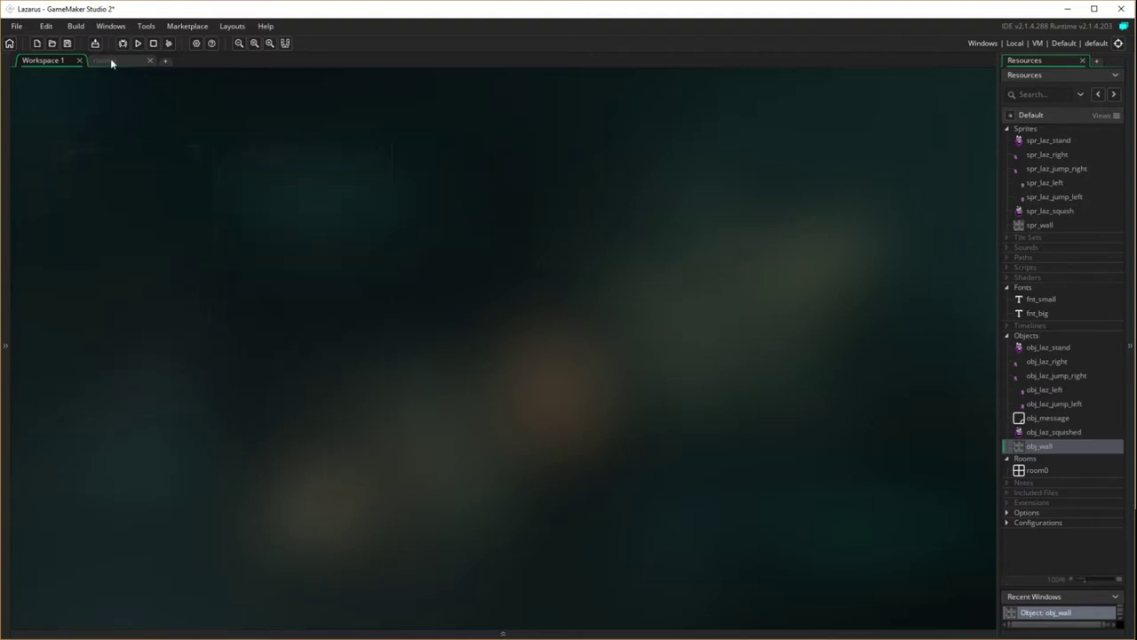
Return to room0 and rename its Instances layer as Wall.
left_click(109, 59)
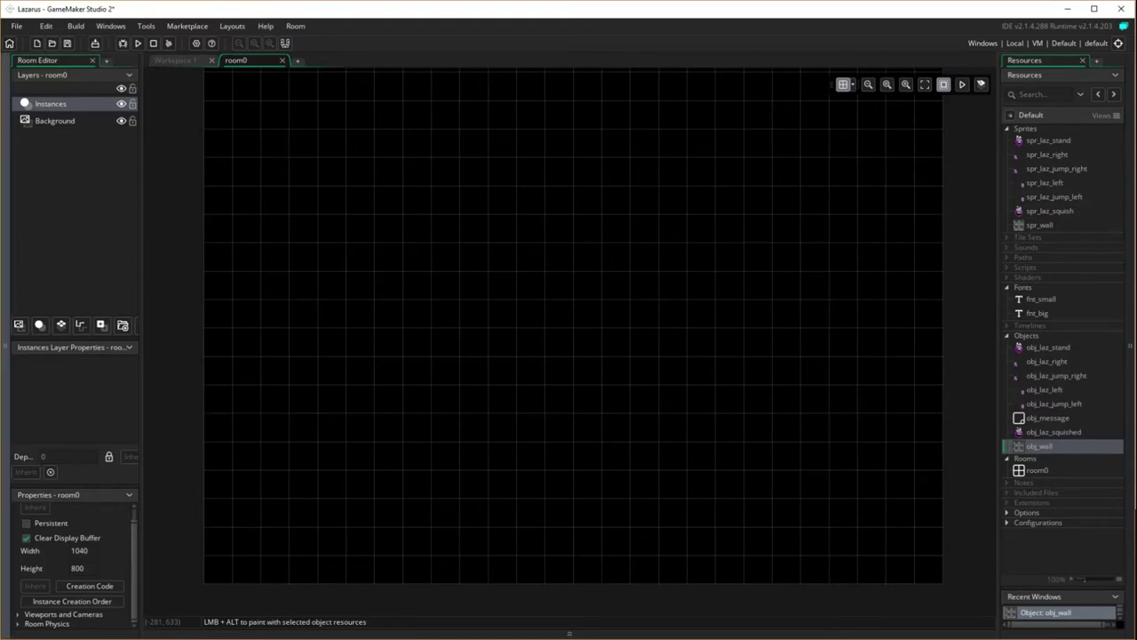
right_click(52, 109)
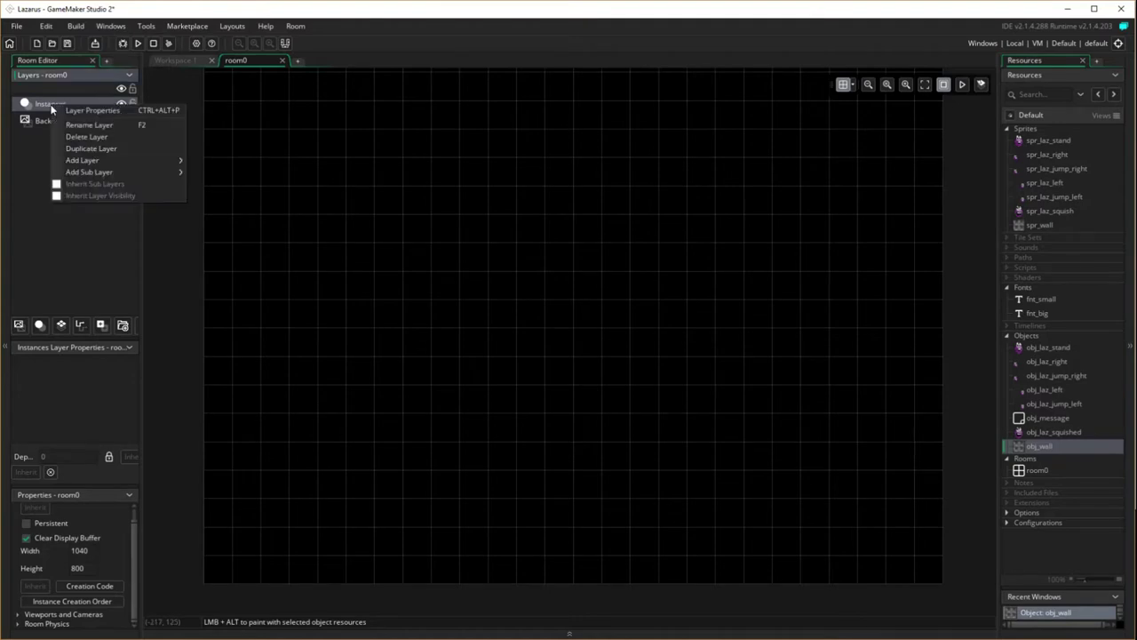
left_click(92, 132)
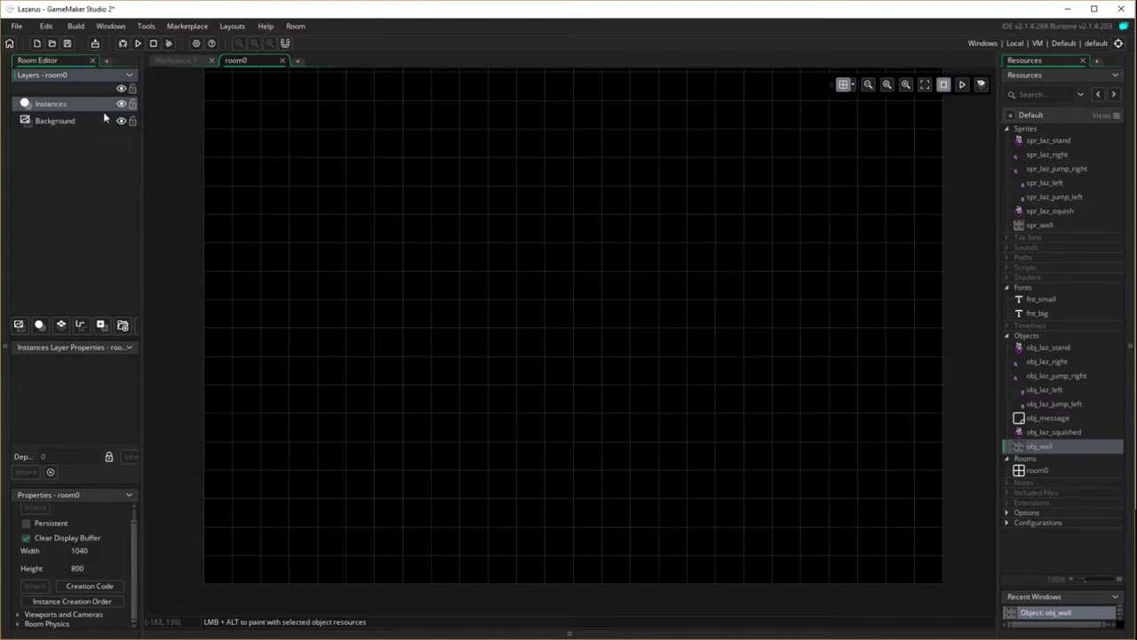
key("BackSpace")
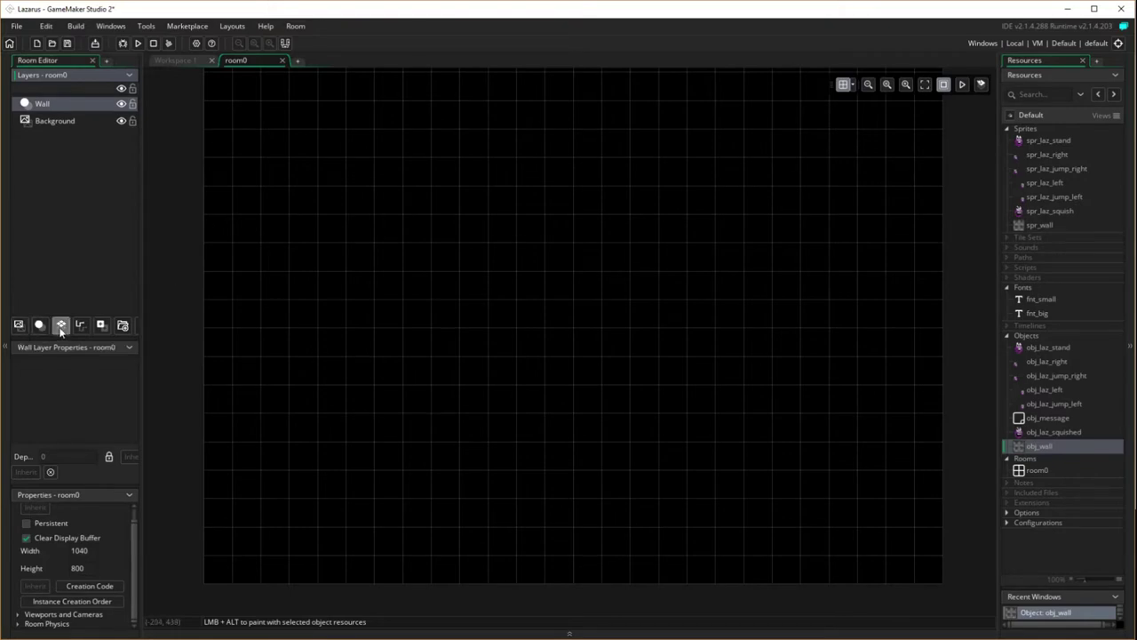
left_click(60, 326)
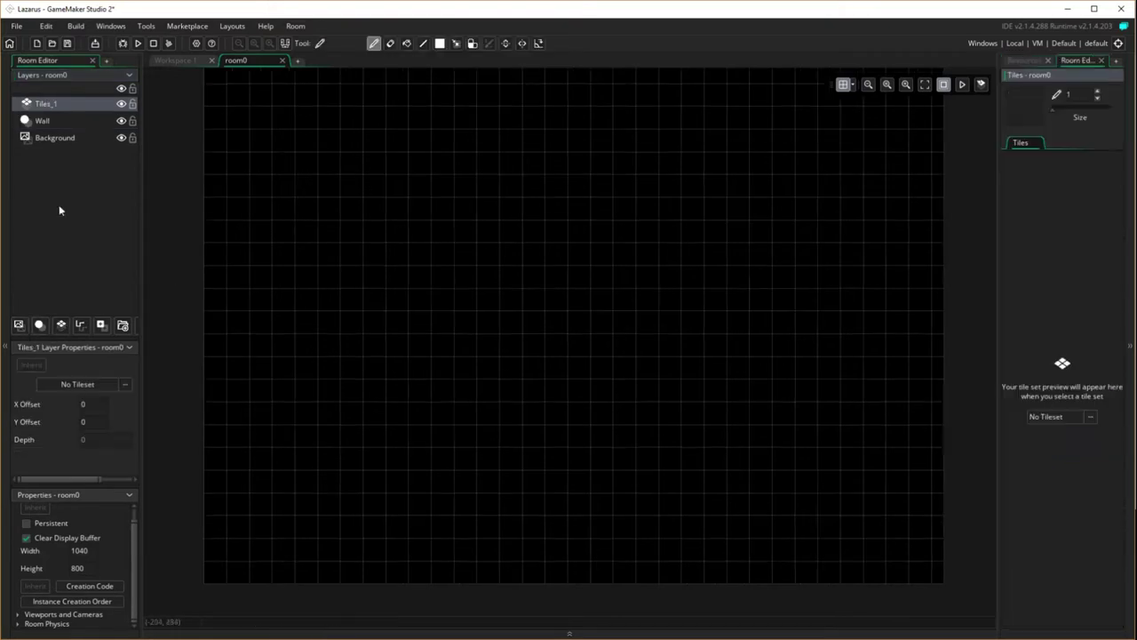
right_click(68, 105)
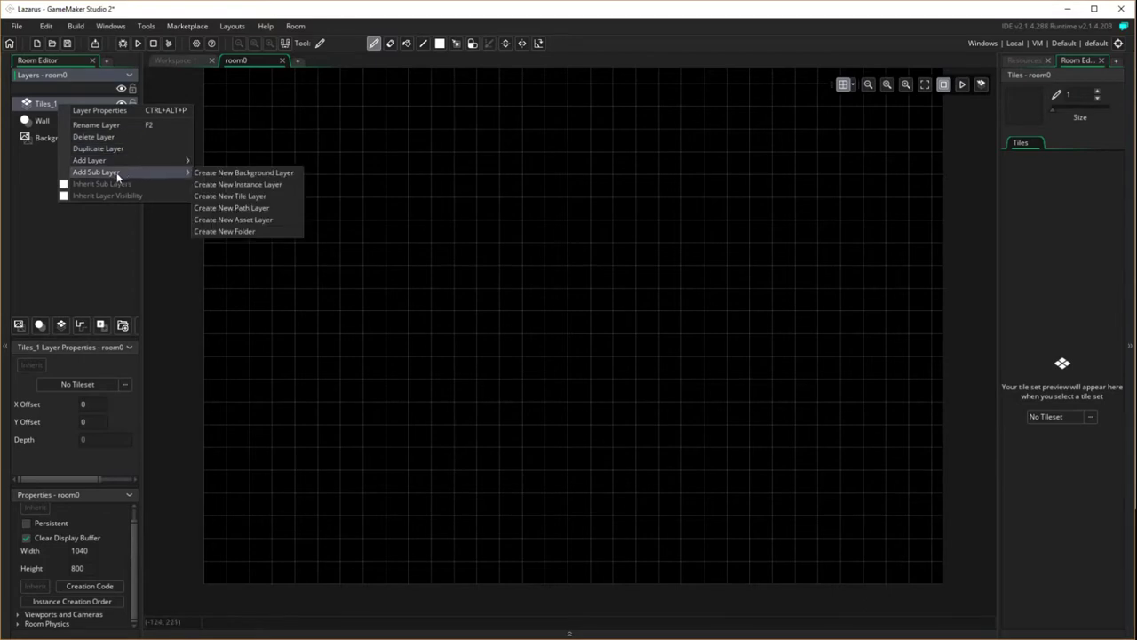
left_click(112, 136)
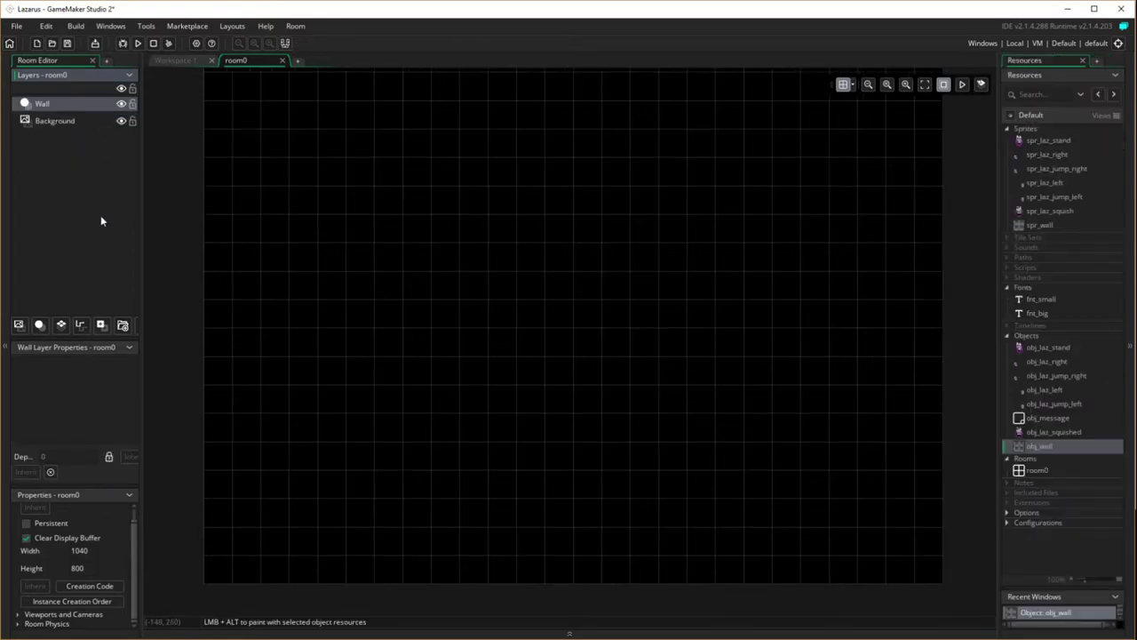
Add a new instance layer above the Wall layer and name it Box.
left_click(39, 324)
right_click(47, 105)
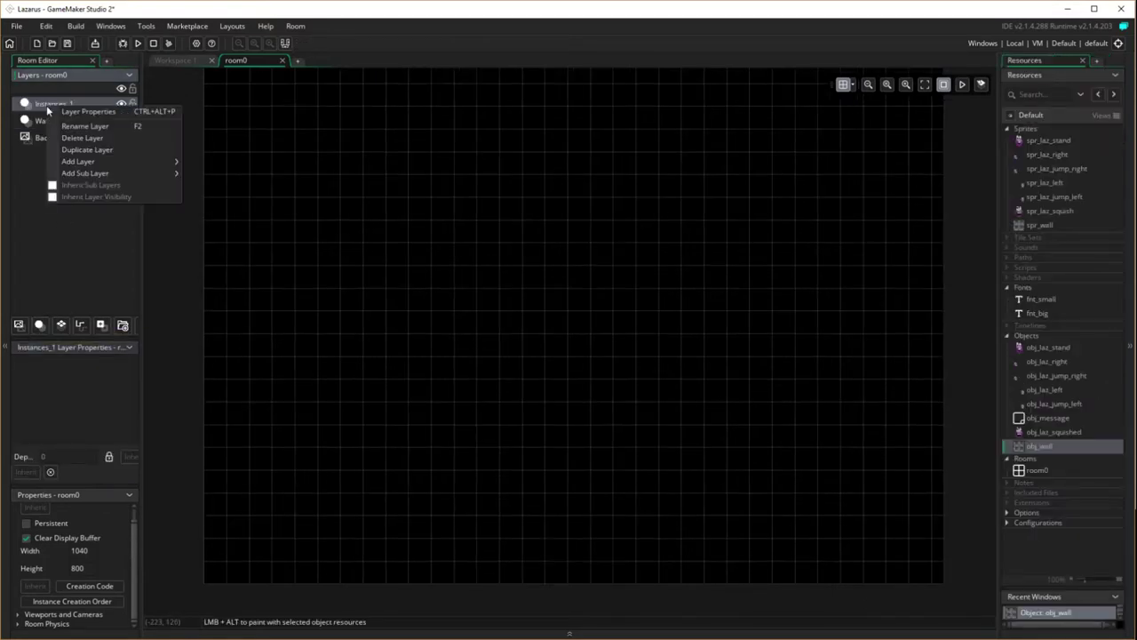
left_click(96, 127)
key("BackSpace")
type("Box")
left_click(62, 229)
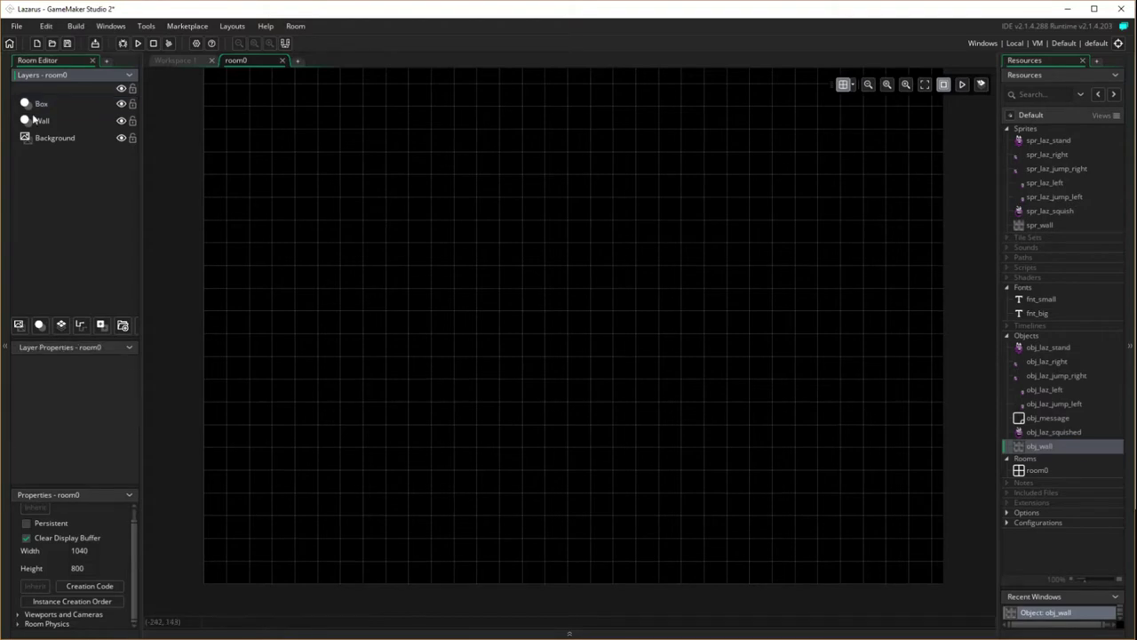
Add a new instance layer above the Box layer and name it Lazarus.
left_click(39, 325)
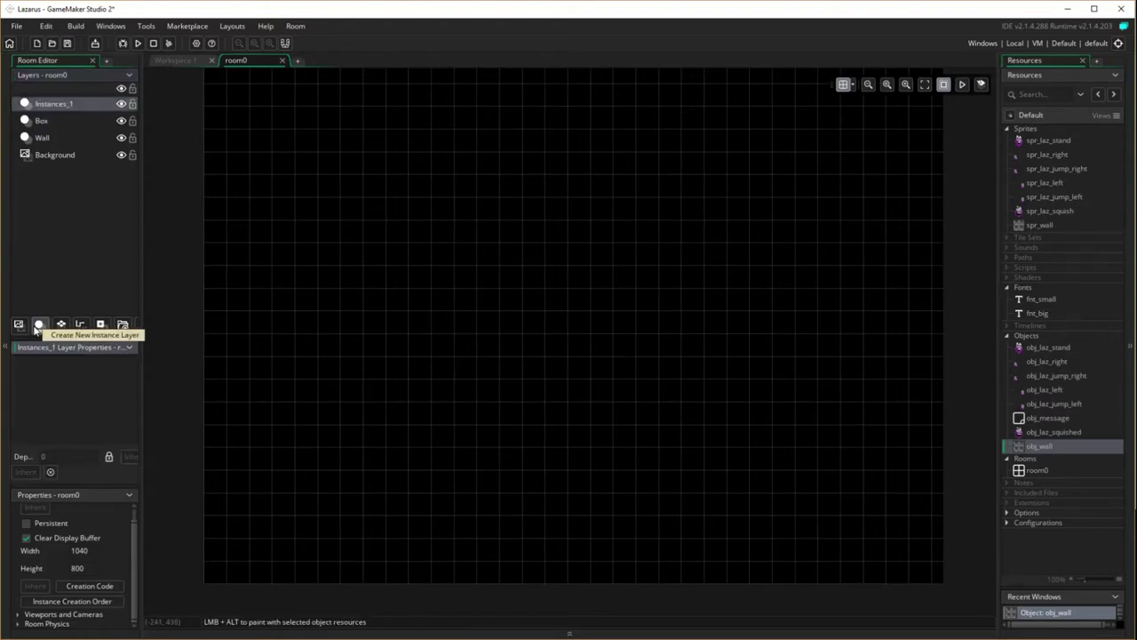
right_click(62, 109)
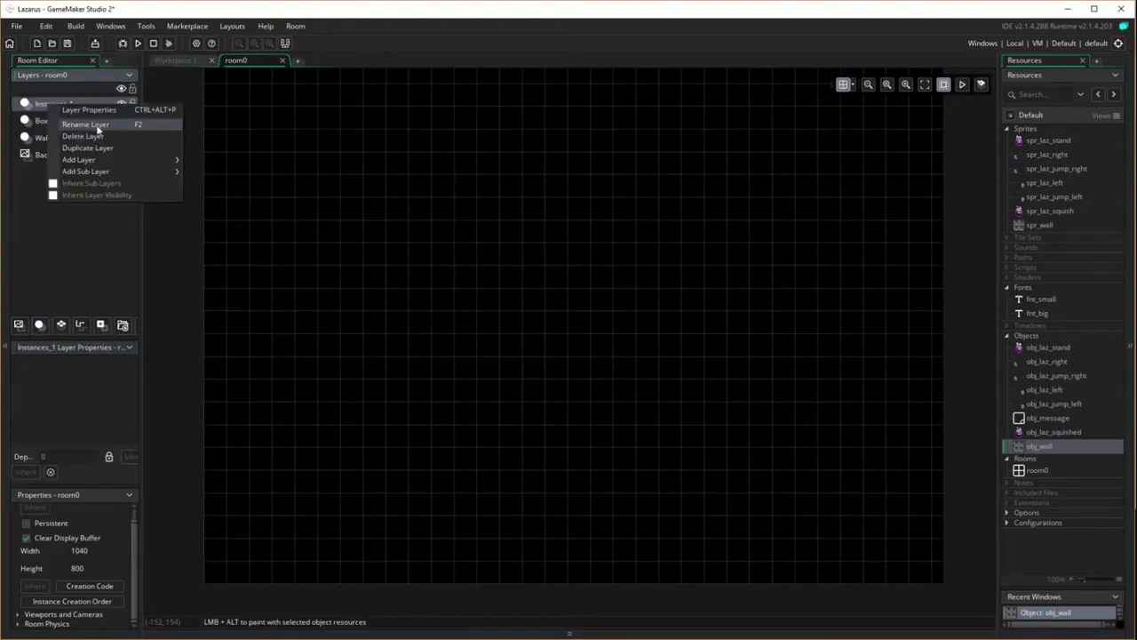
left_click(70, 111)
left_click(12, 108)
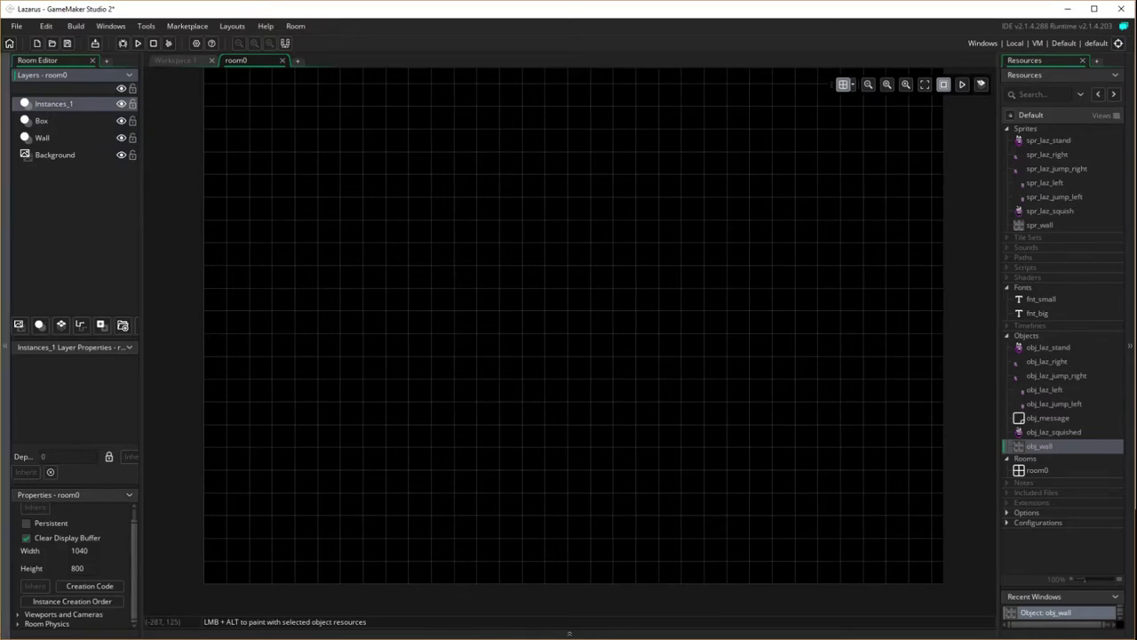
key("BackSpace")
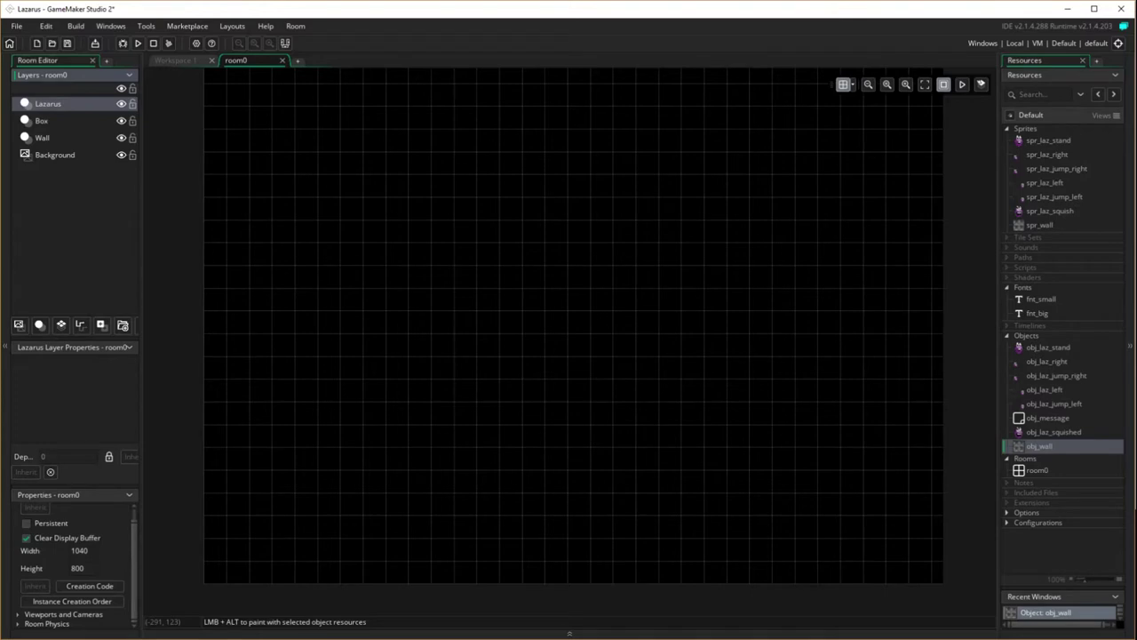
Create a new sprite and import the brick warehouse background image into it.
left_click(1039, 131)
right_click(1039, 131)
left_click(968, 130)
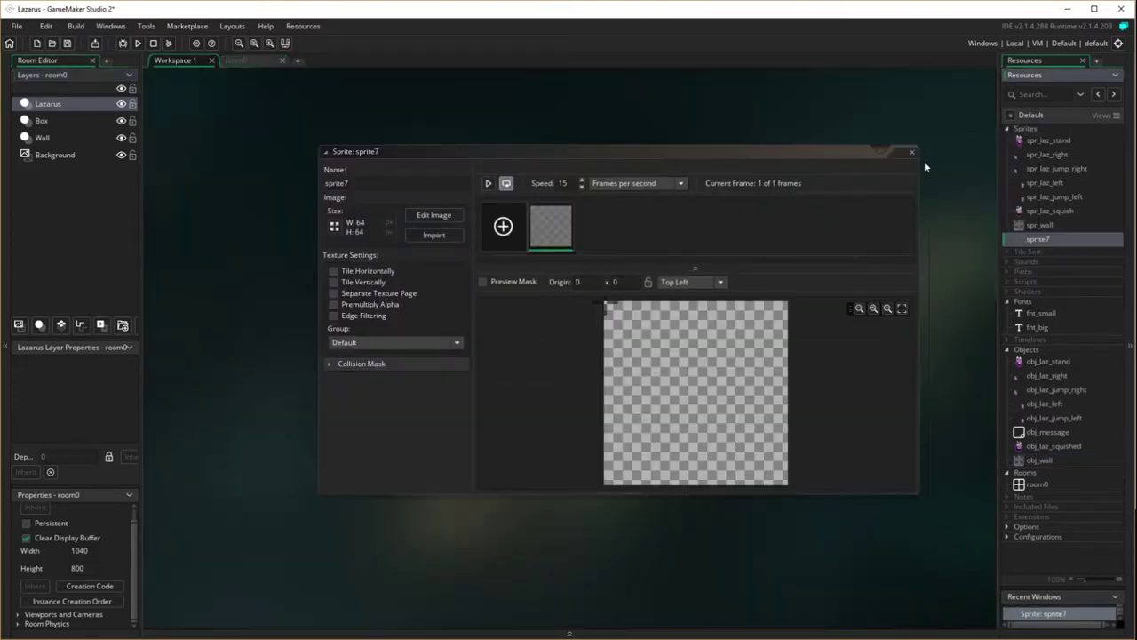
left_click(435, 235)
left_click(137, 120)
left_click(608, 469)
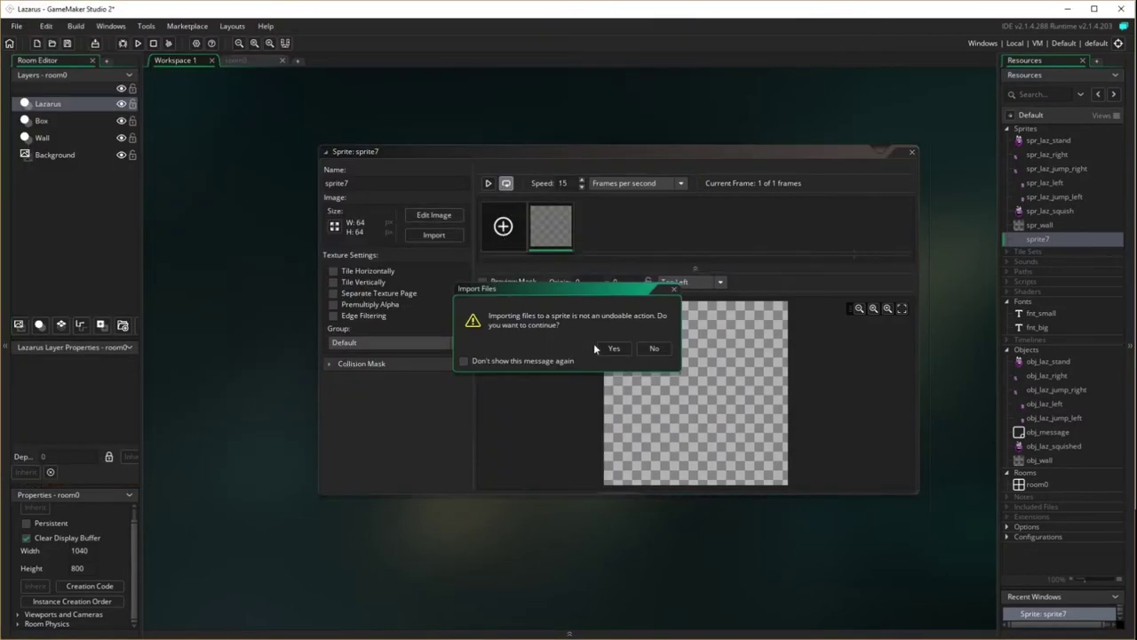
left_click(613, 349)
Name the new sprite spr_background and close the sprite editor.
type("spr_")
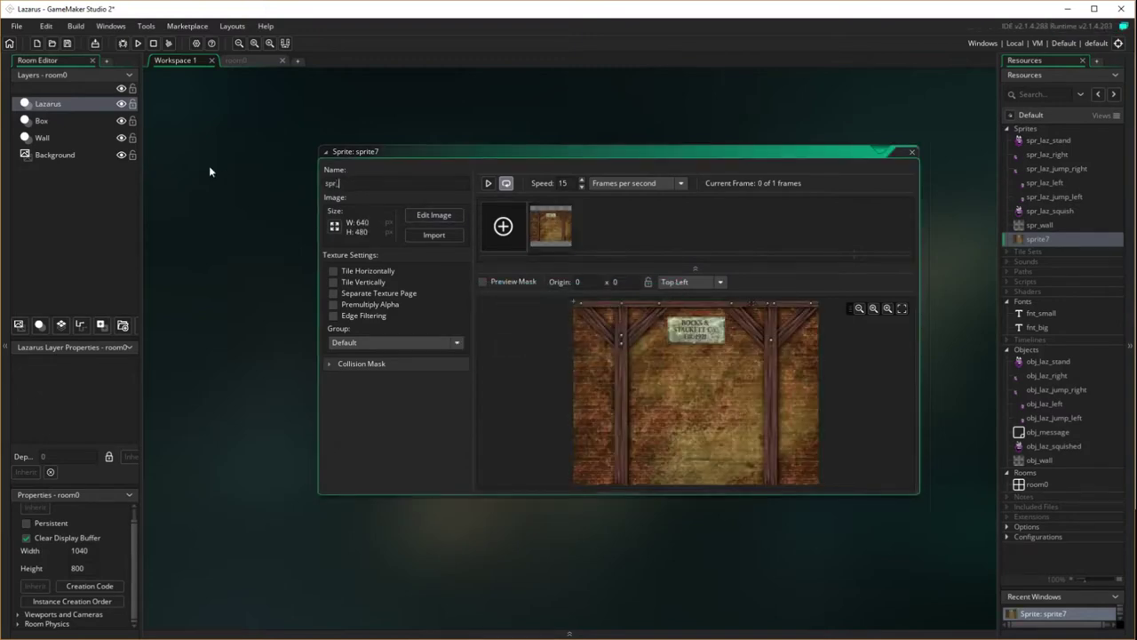
type("backgrop")
key("BackSpace")
type("und")
double_click(910, 153)
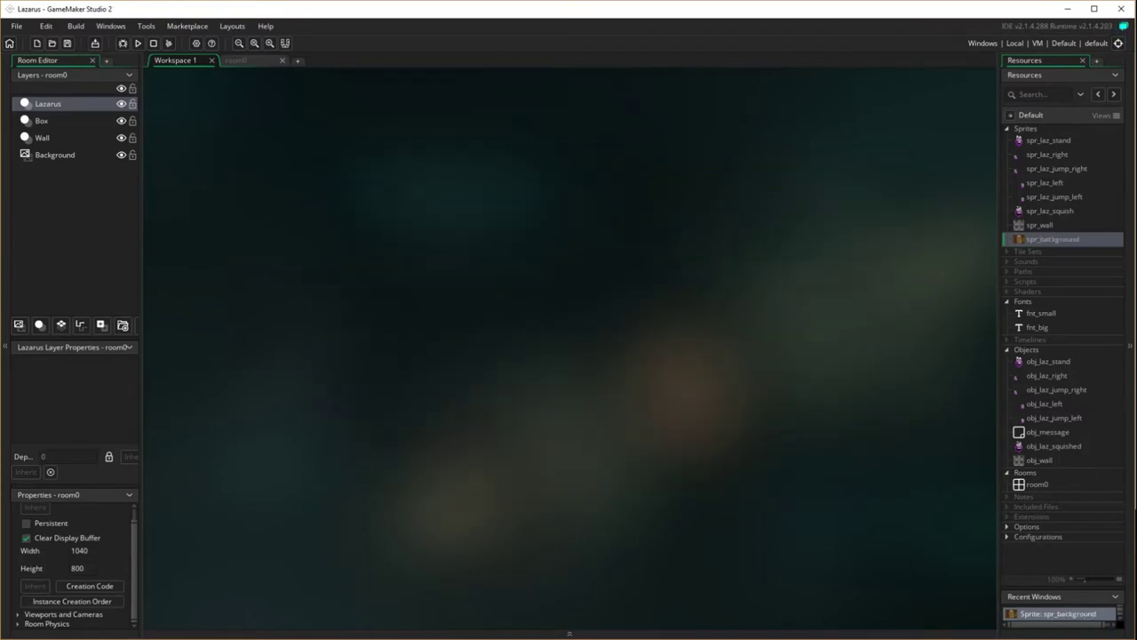
Return to room0, assign spr_background to the Background layer and stretch it to fill the room.
left_click(235, 59)
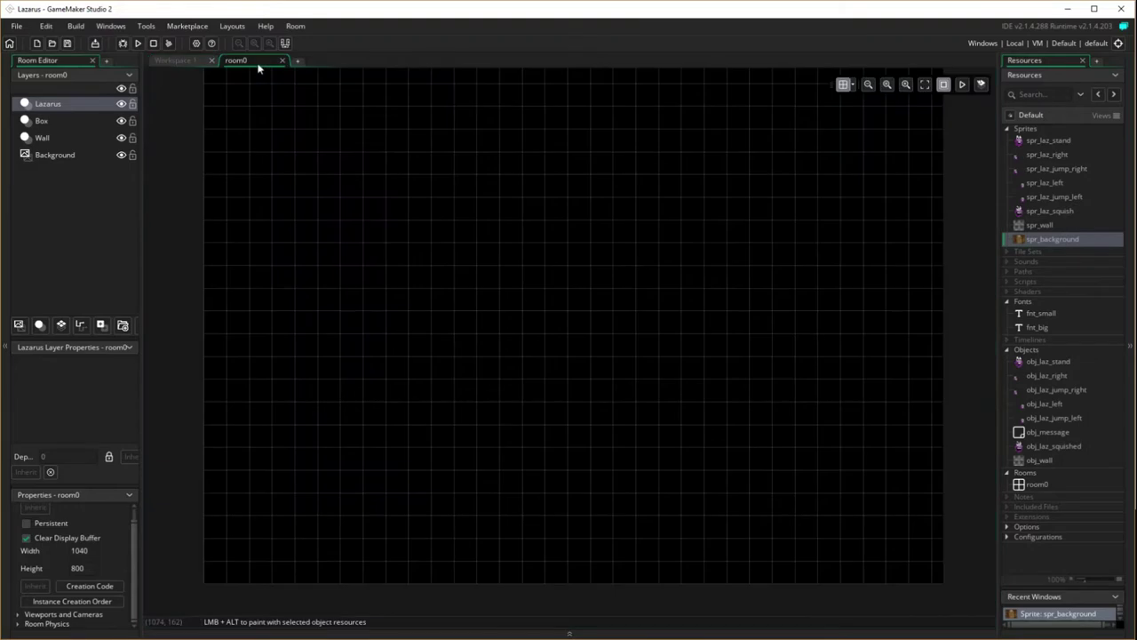
left_click(54, 154)
left_click(72, 384)
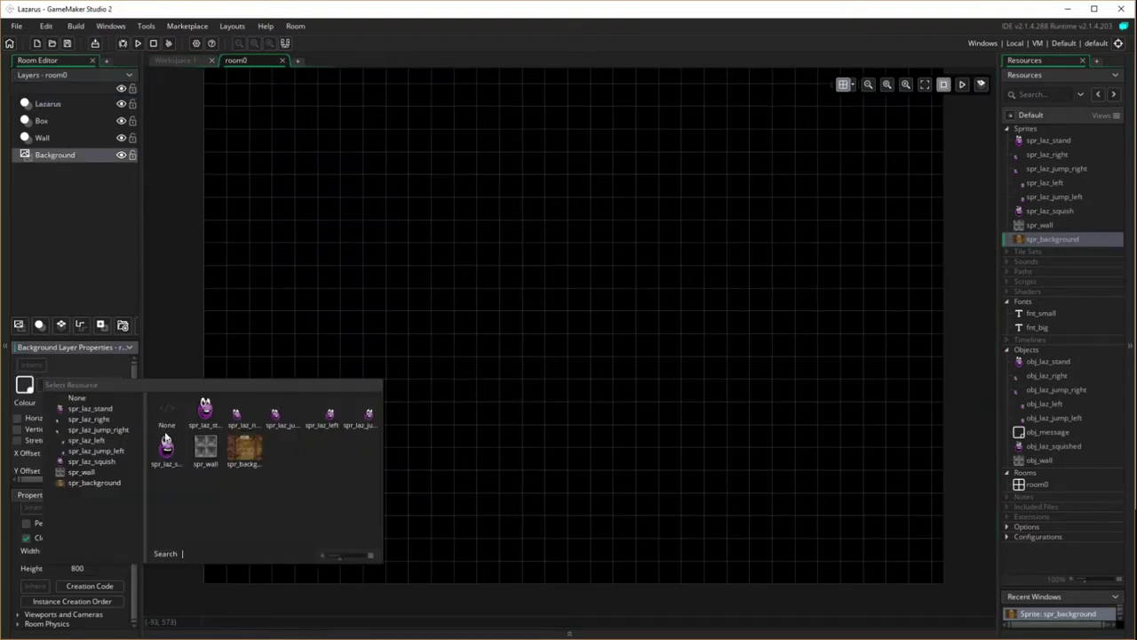
left_click(253, 456)
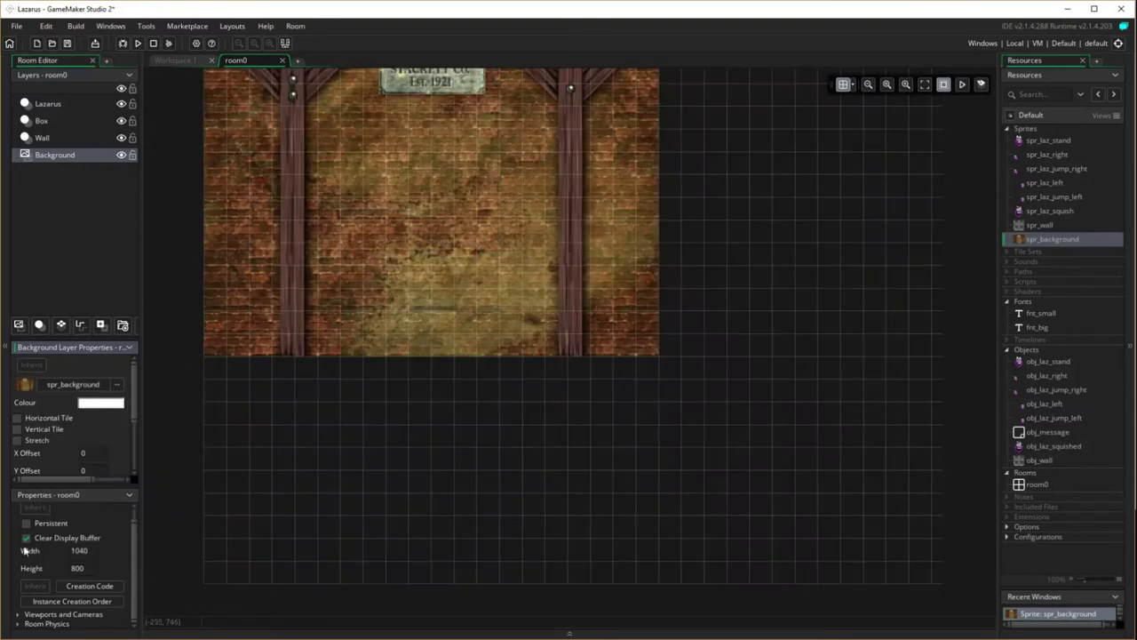
left_click(17, 439)
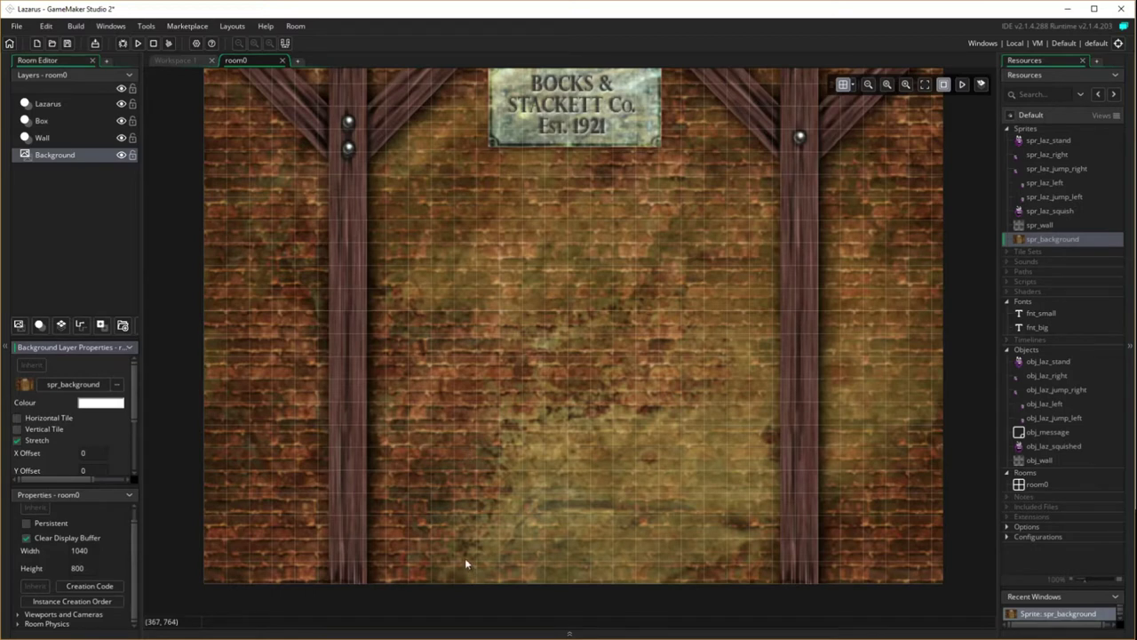
left_click(1053, 227)
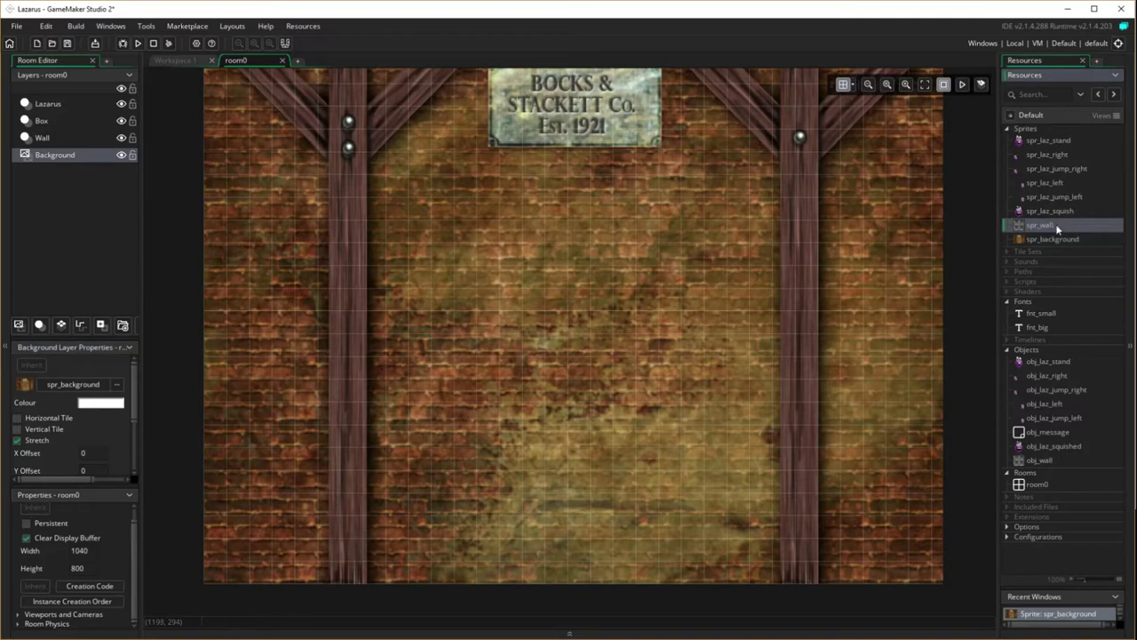
left_click_drag(1055, 228, 967, 302)
key("ctrl+z")
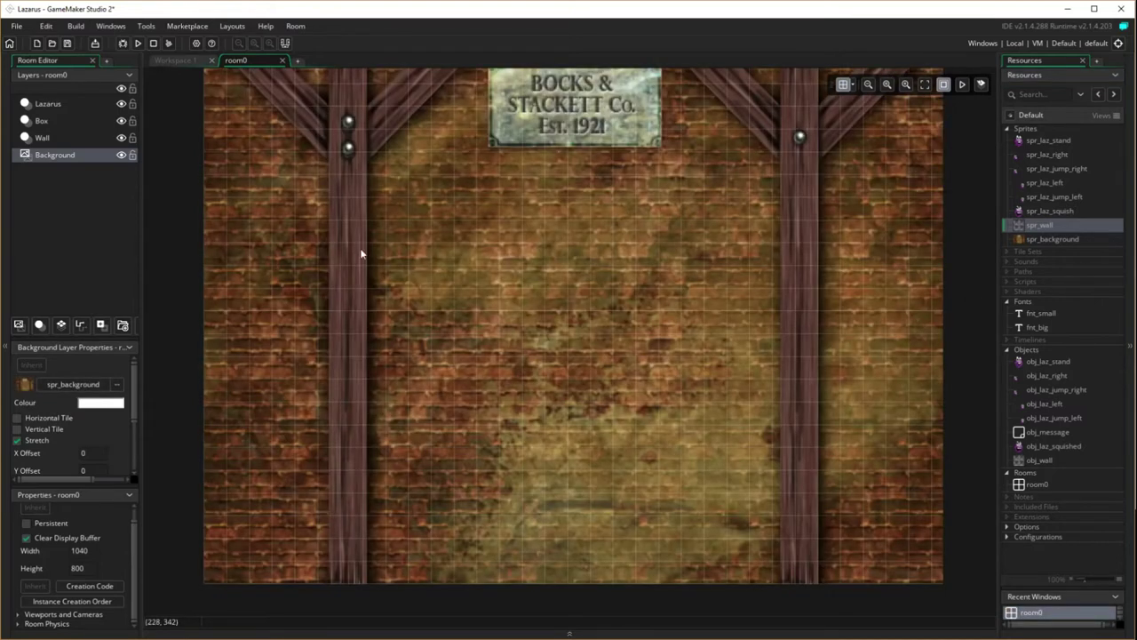
Try to place the spr_wall sprite in the room on the Wall layer.
left_click(45, 138)
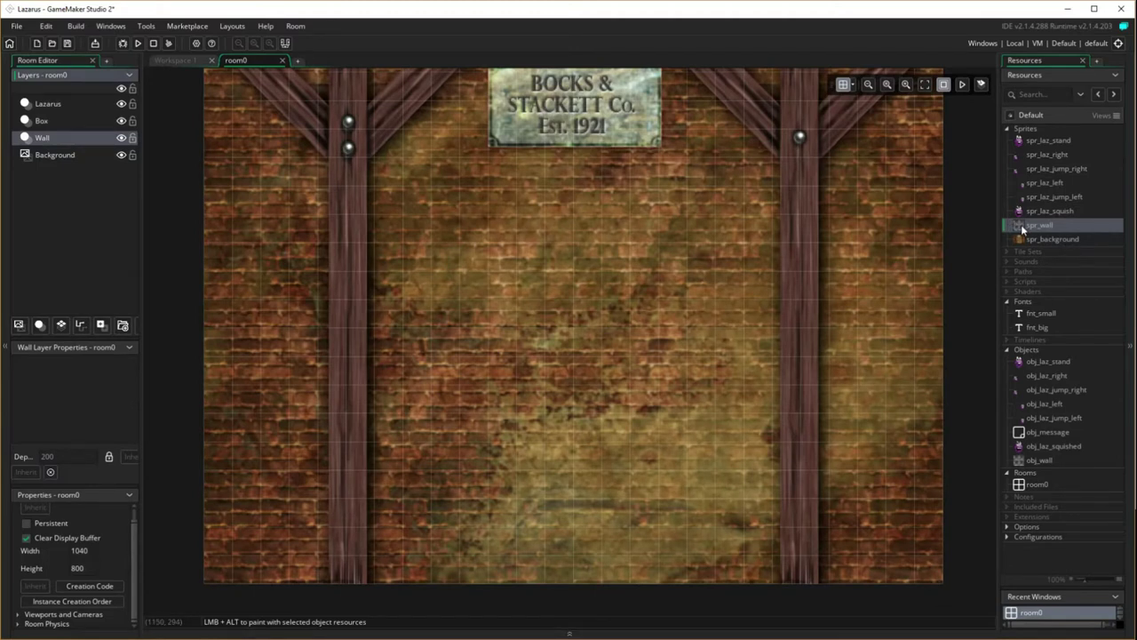
left_click_drag(1021, 224, 219, 574)
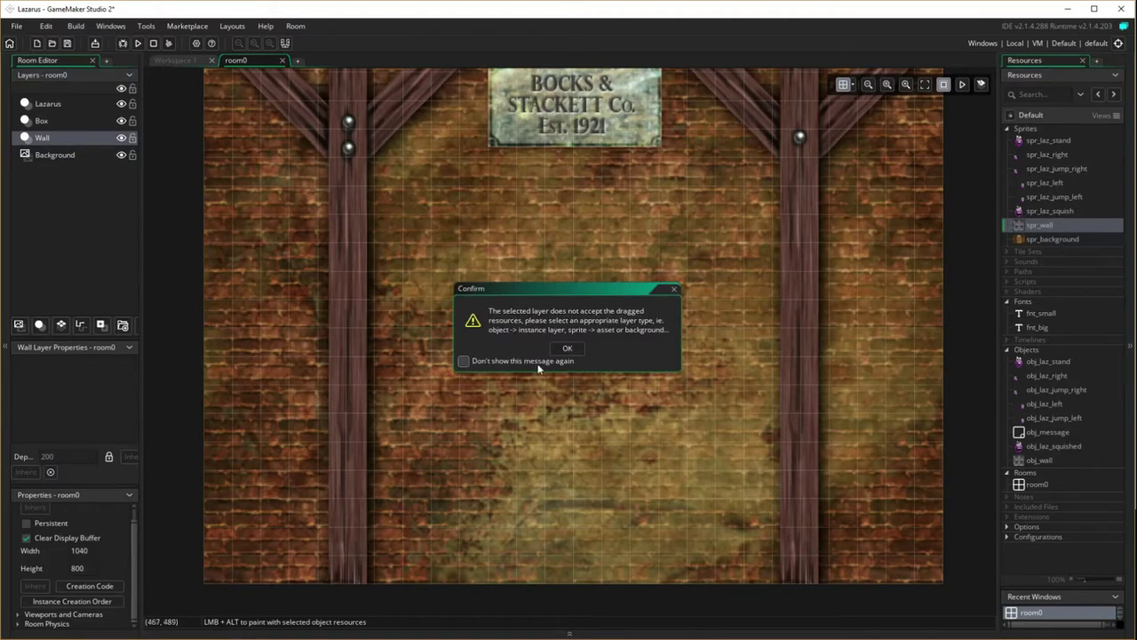
left_click(567, 349)
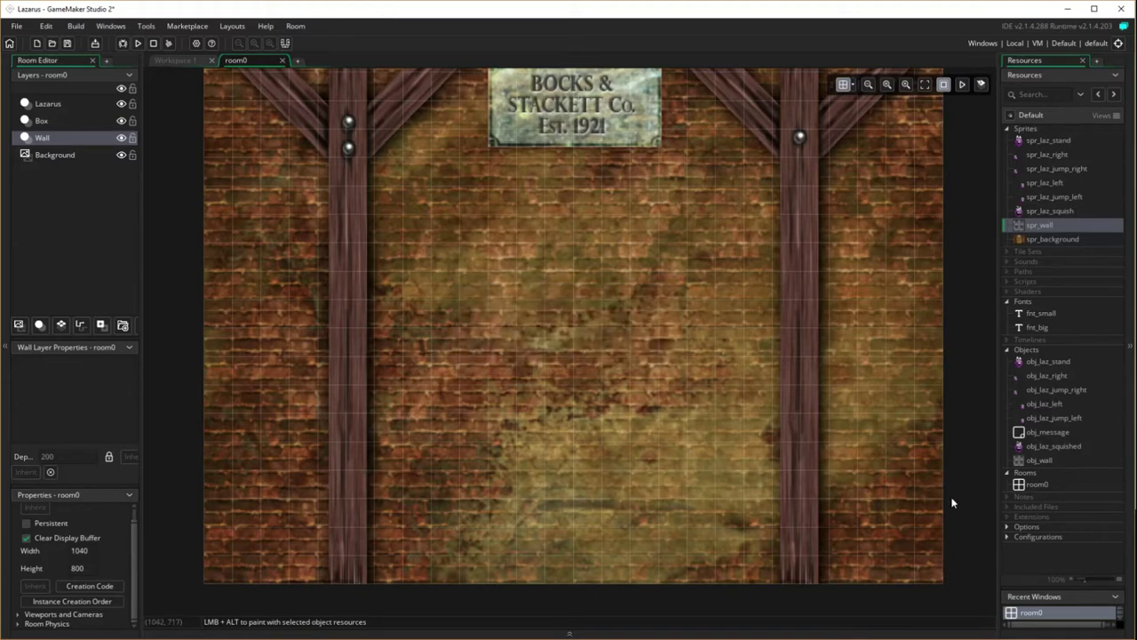
left_click_drag(1020, 226, 938, 574)
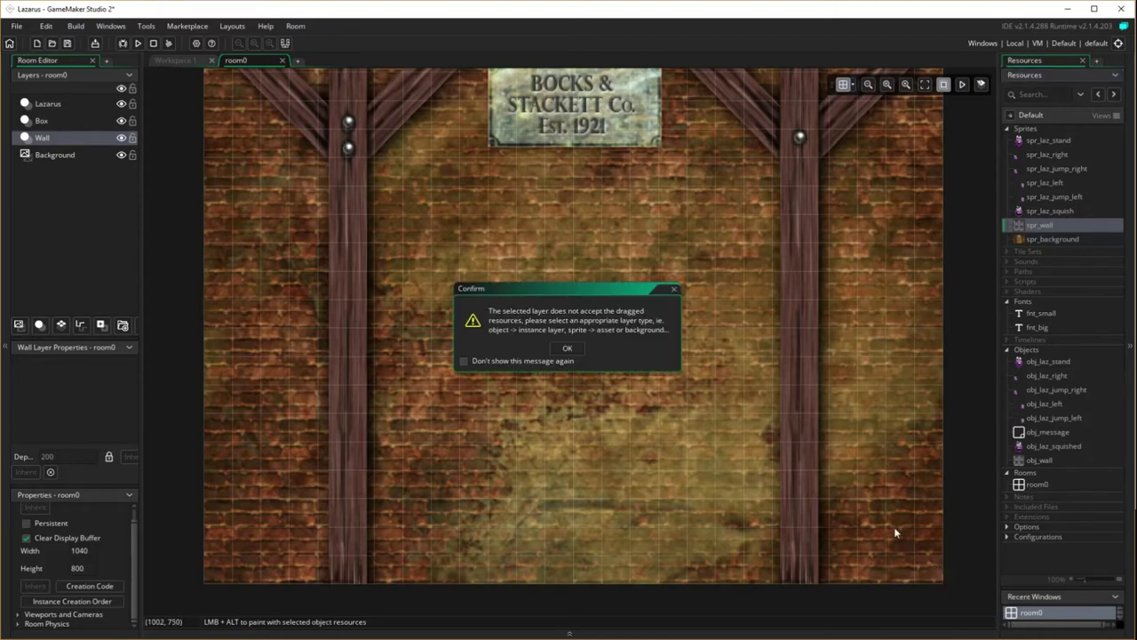
left_click(568, 348)
Collapse the Sprites group and place two adjacent obj_wall instances on the Wall layer in the room's bottom-right corner.
left_click(50, 155)
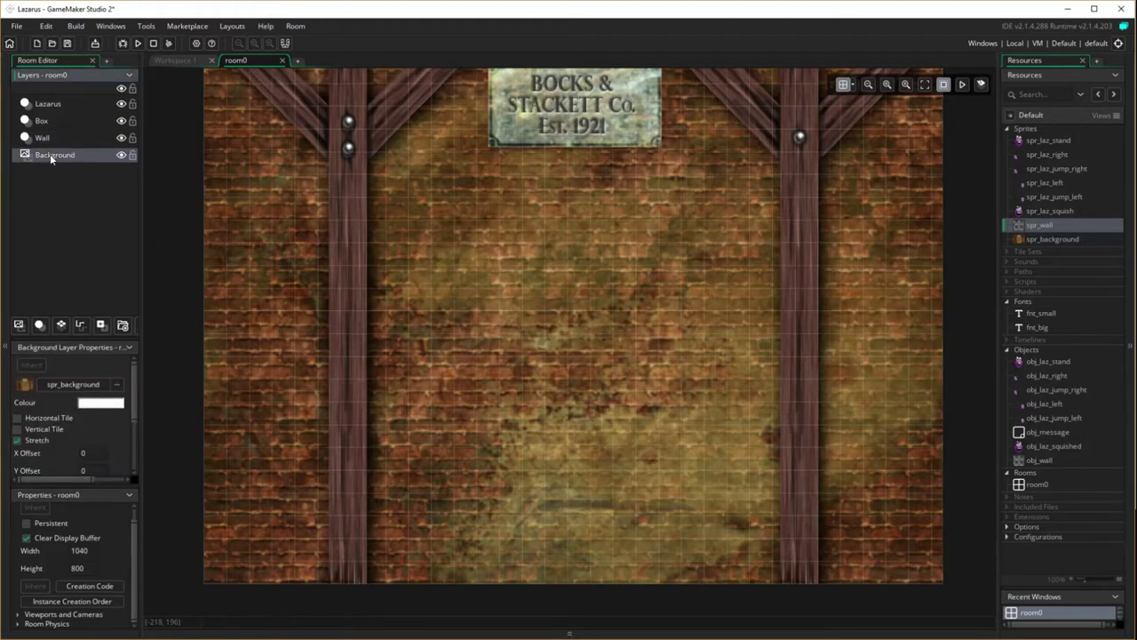
left_click(51, 139)
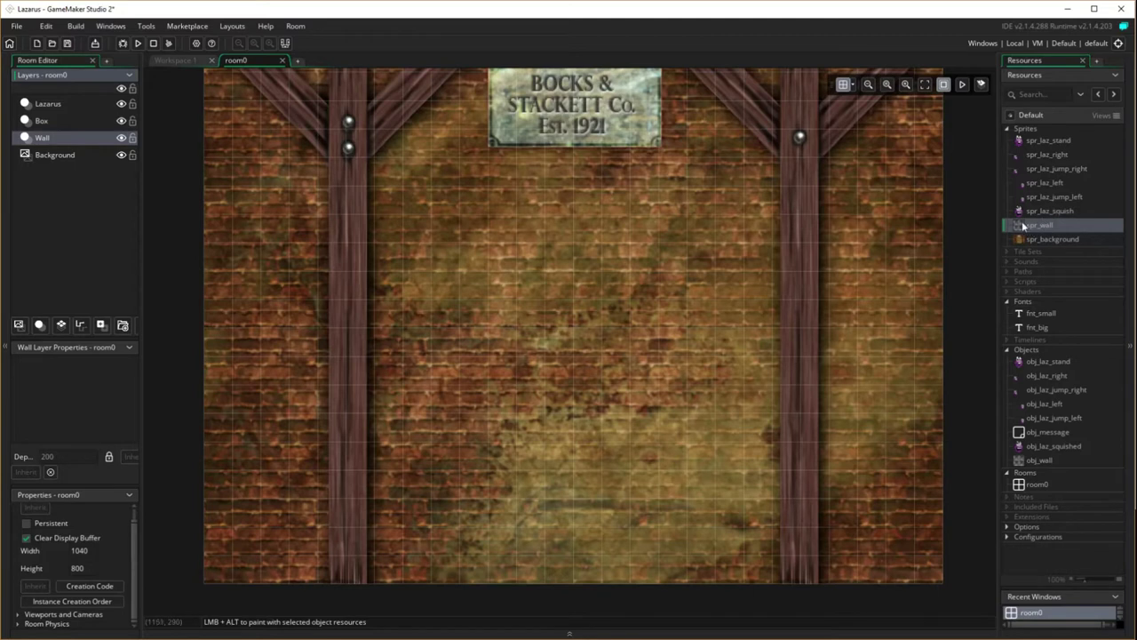
left_click(1023, 129)
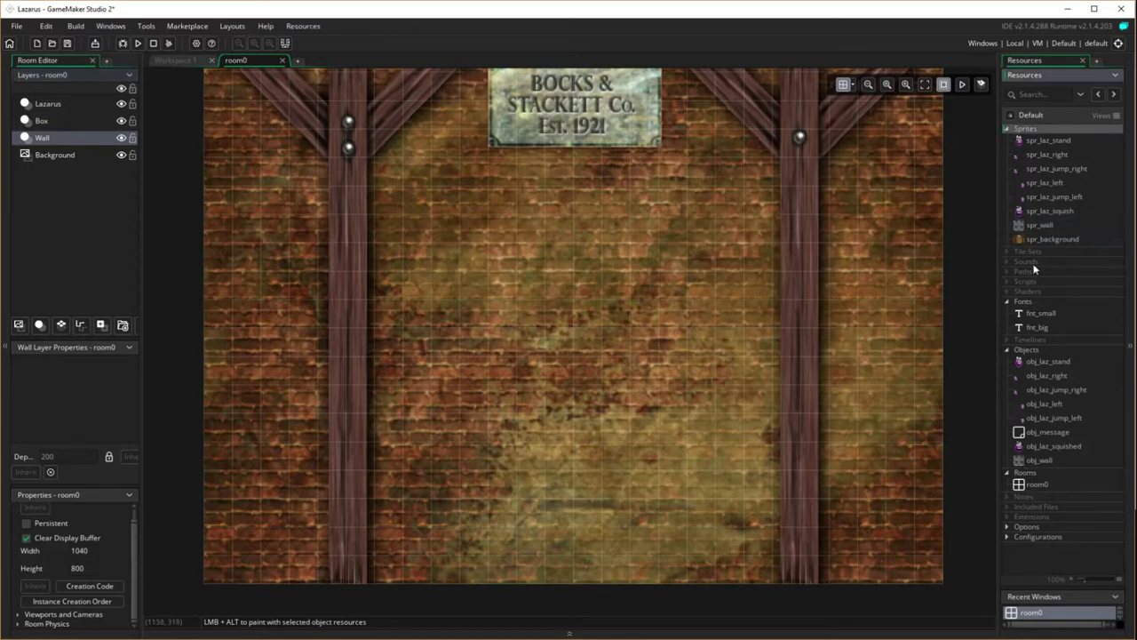
left_click(1007, 130)
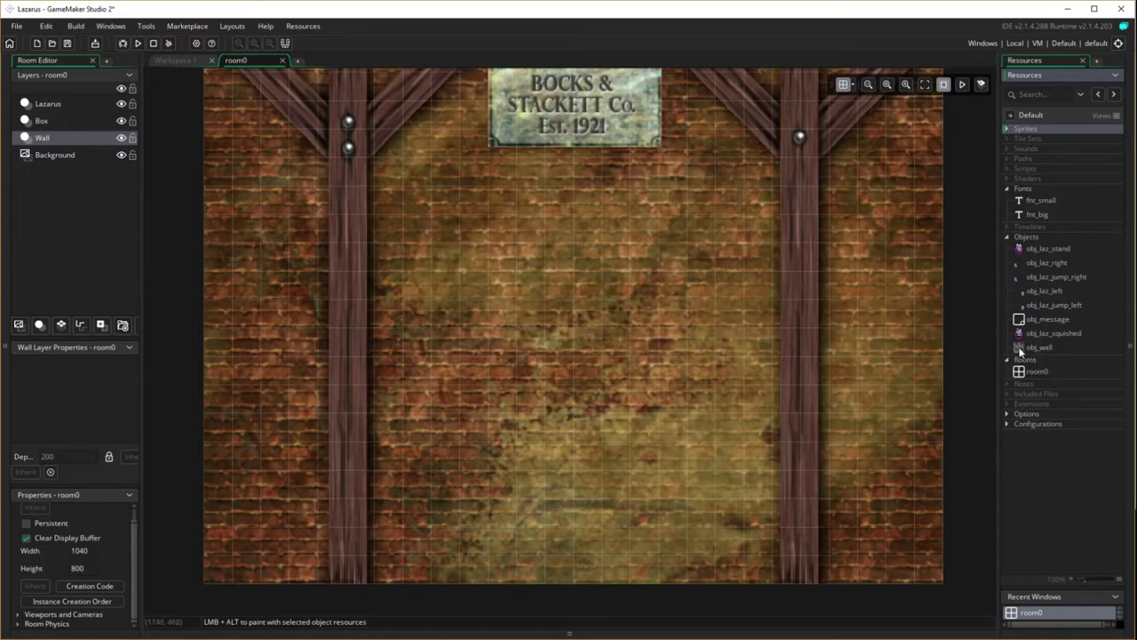
left_click_drag(1024, 348, 929, 567)
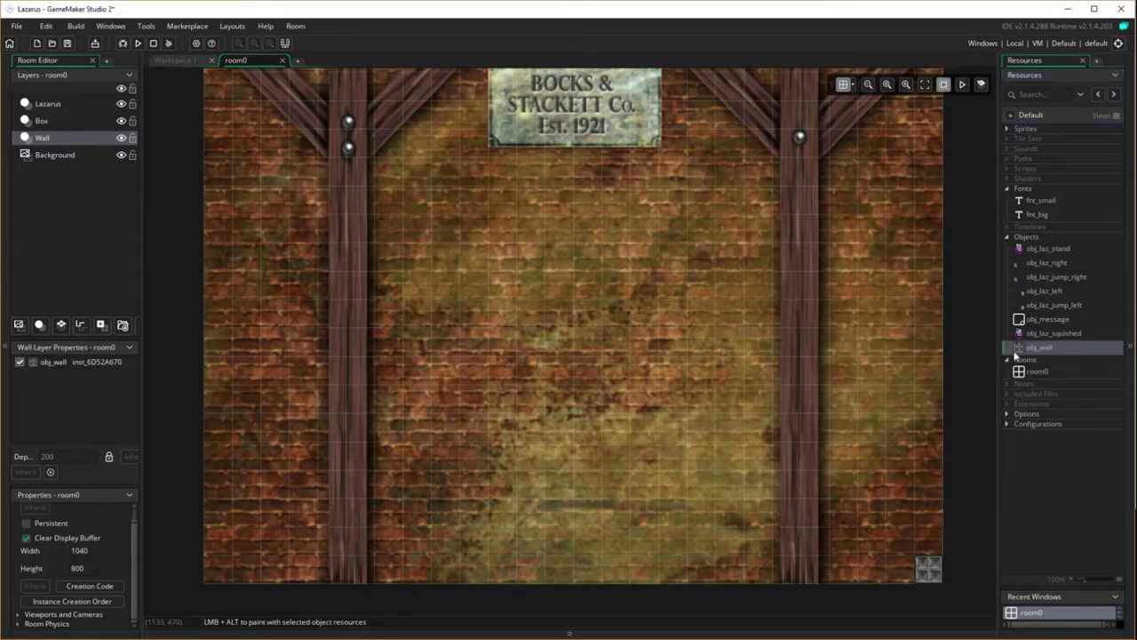
left_click_drag(1020, 349, 905, 572)
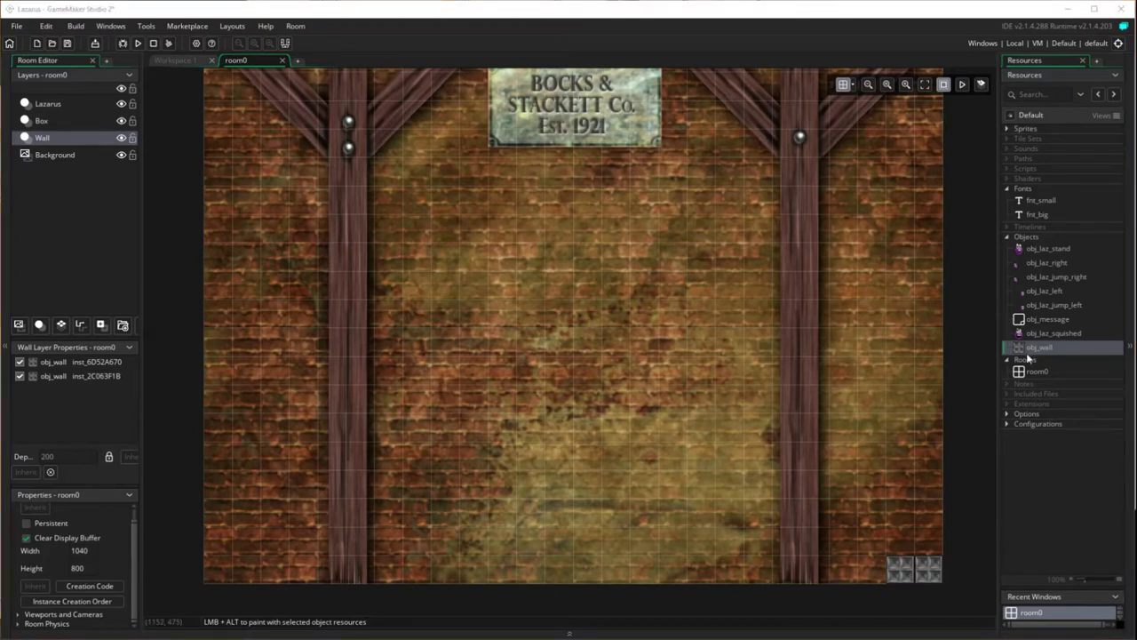
Paint obj_wall instances along the whole bottom row of the room and up both side edges to y = 320.
left_click(898, 572)
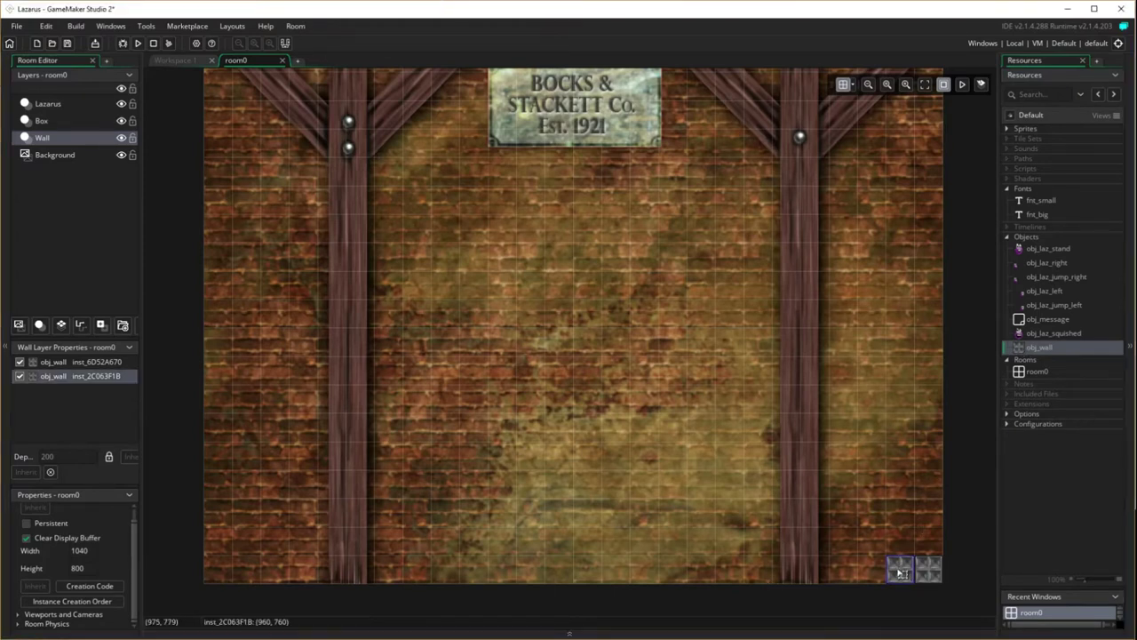
mouse_move(898, 572)
left_mouse_down("alt")
mouse_move(437, 570)
mouse_move(458, 592)
mouse_move(433, 571)
mouse_move(226, 569)
left_mouse_up("alt")
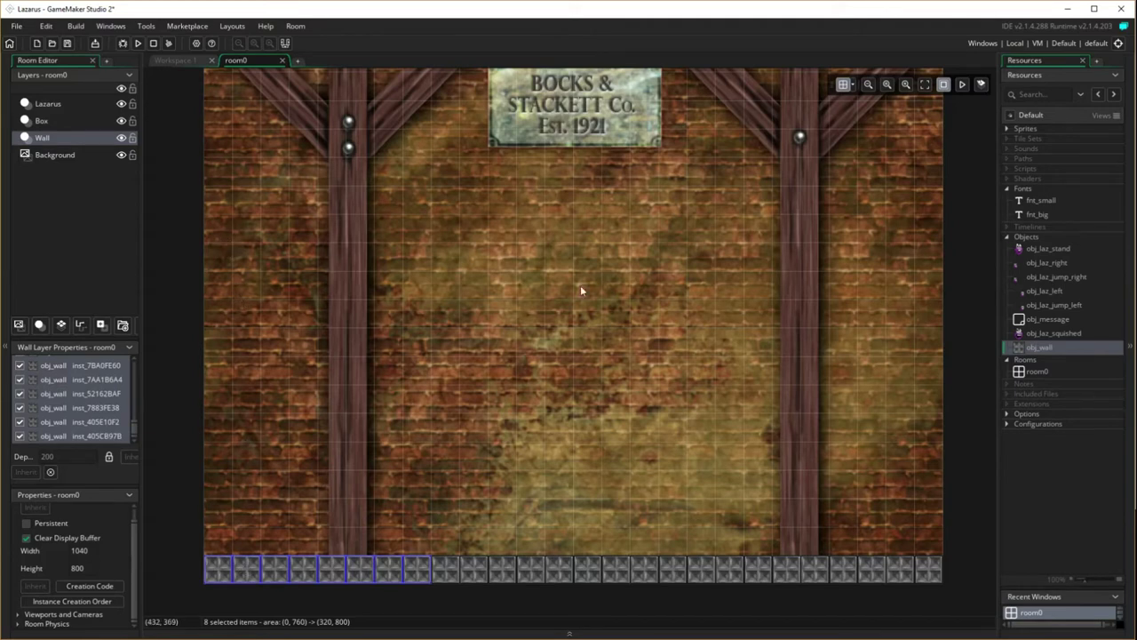
left_click_drag(927, 264, 934, 558, "alt")
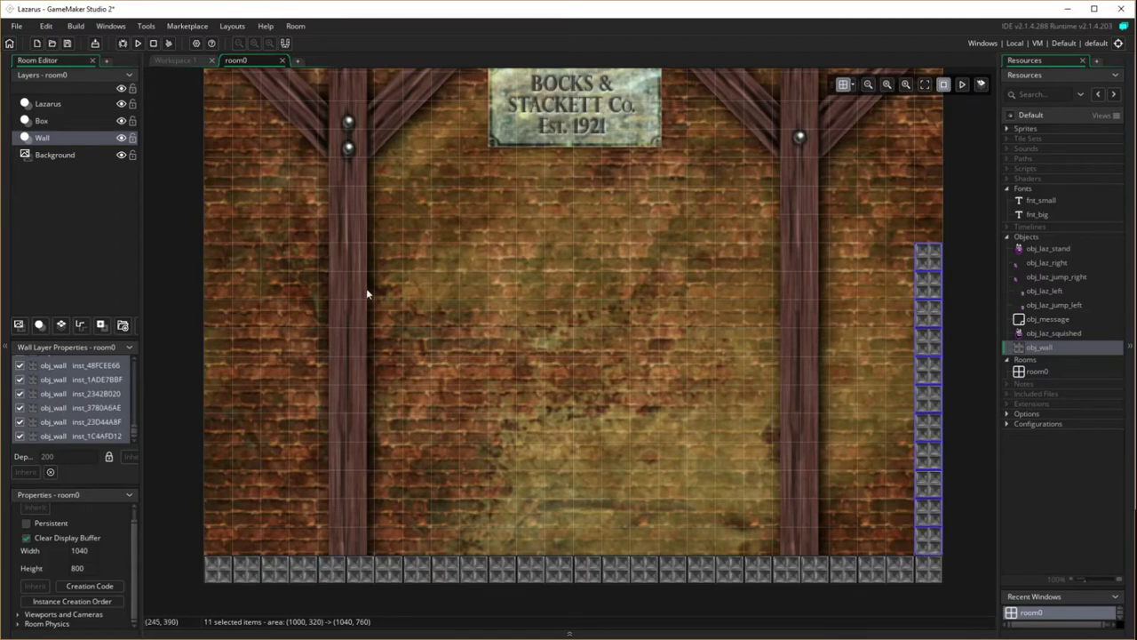
left_click_drag(221, 258, 221, 551, "alt")
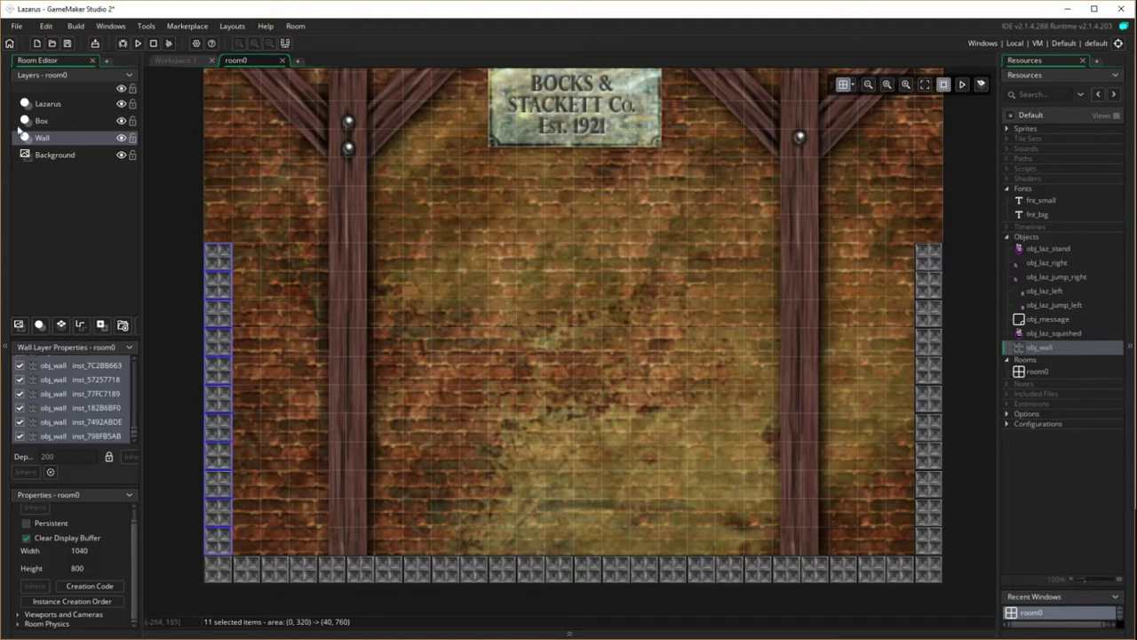
Place an obj_laz_stand instance on the Lazarus layer, just above the middle of the wall floor.
left_click(61, 107)
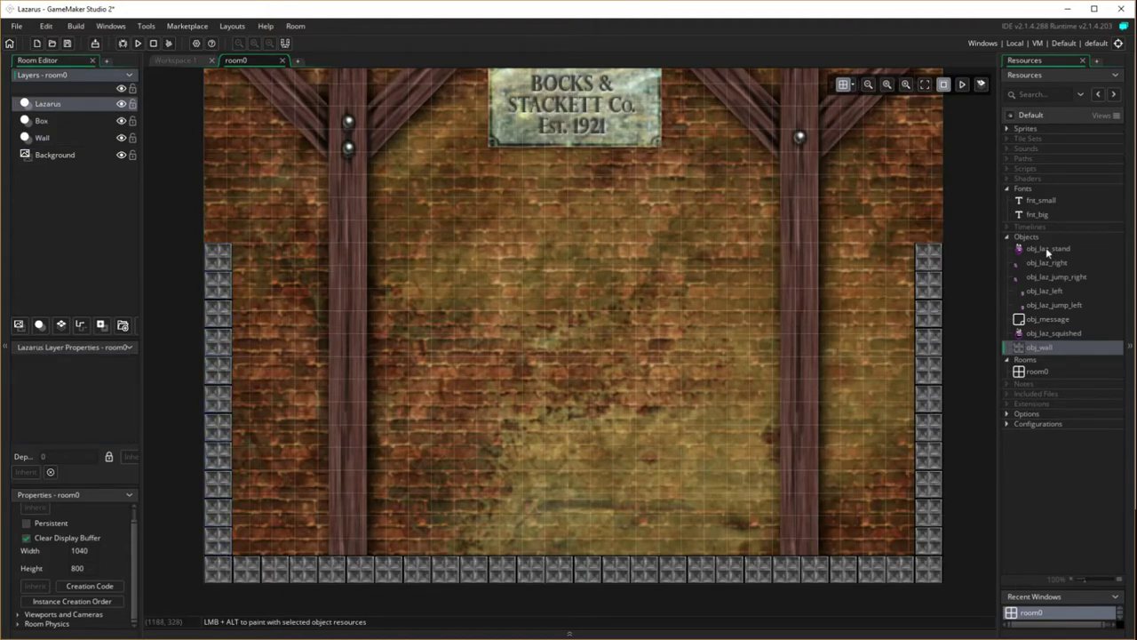
left_click_drag(1048, 248, 593, 522)
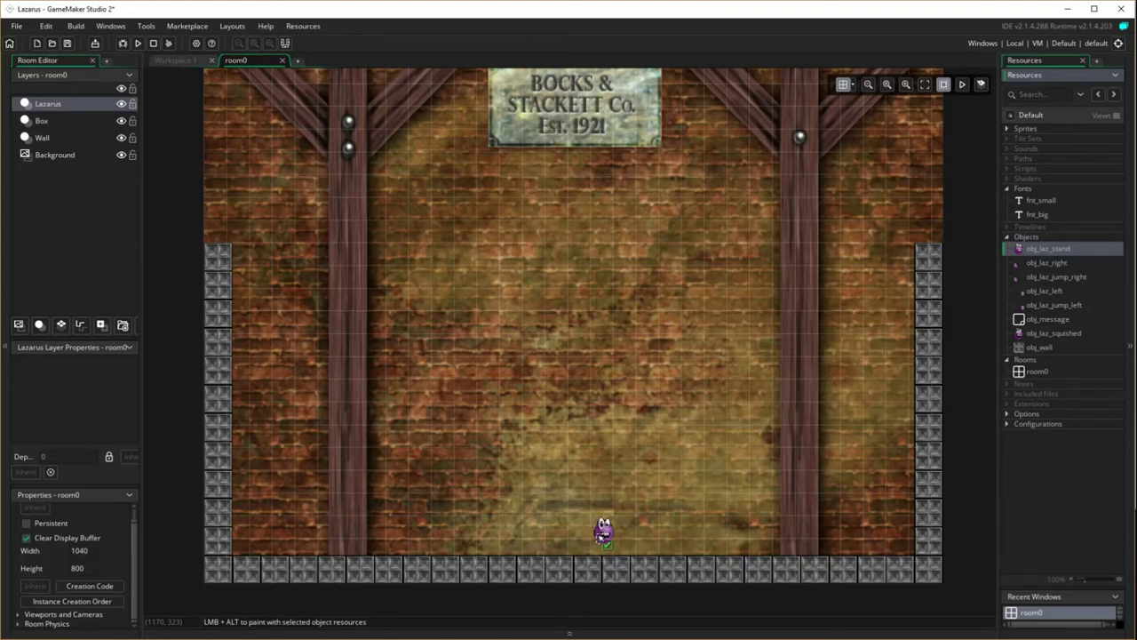
left_click_drag(604, 540, 600, 537)
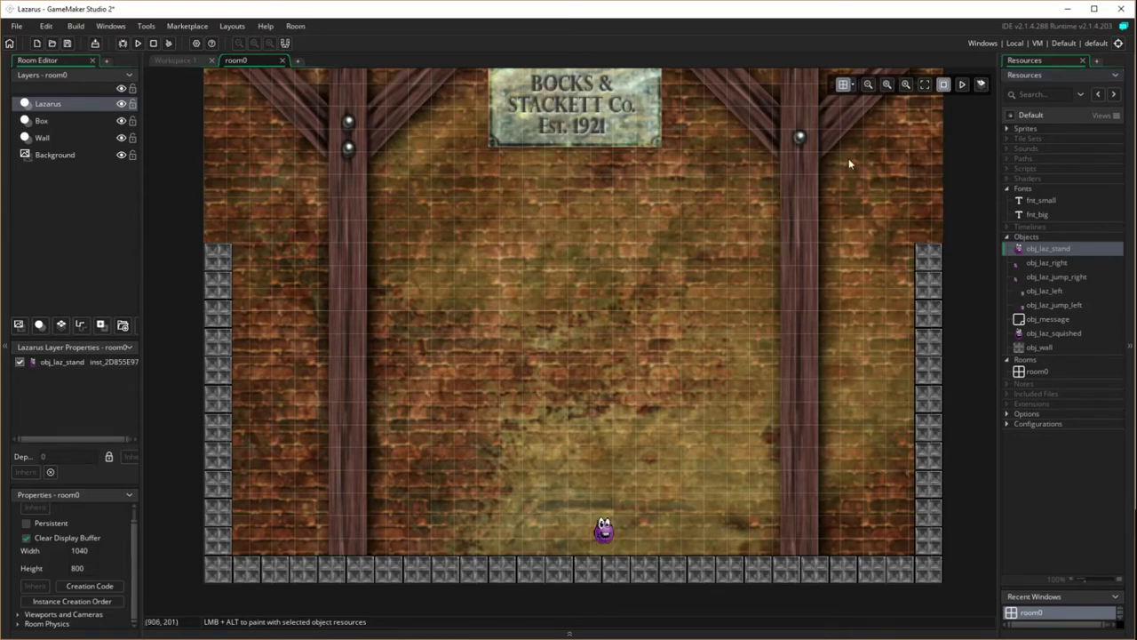
Set the room grid to 40 by 40 and move the obj_laz_stand instance onto the floor at (520, 720).
left_click(845, 84)
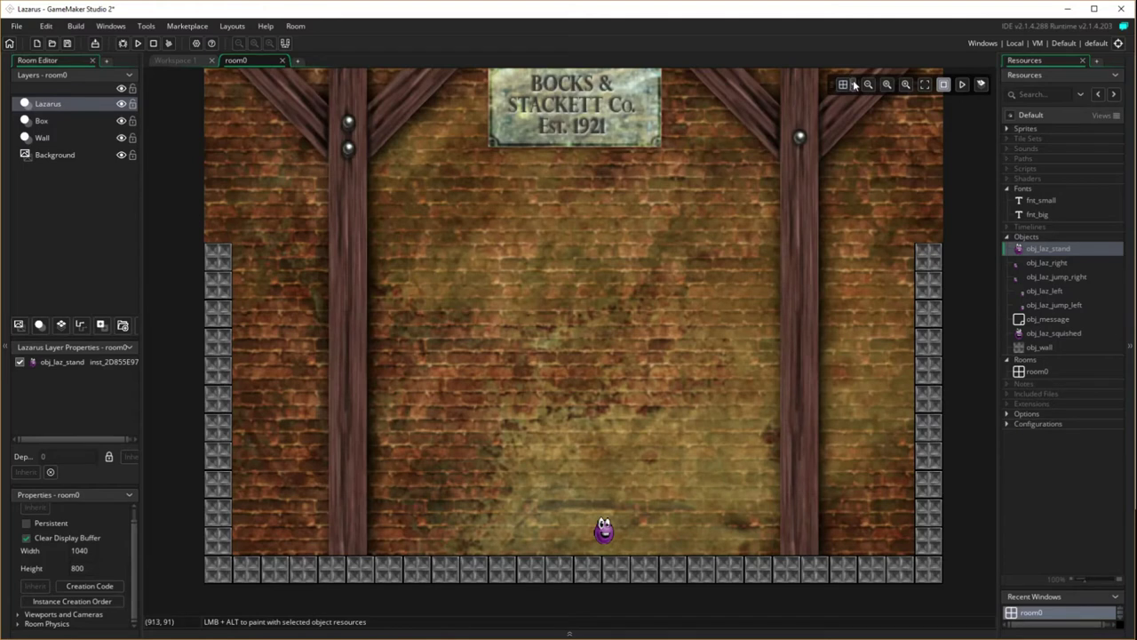
left_click(843, 86)
left_click(851, 85)
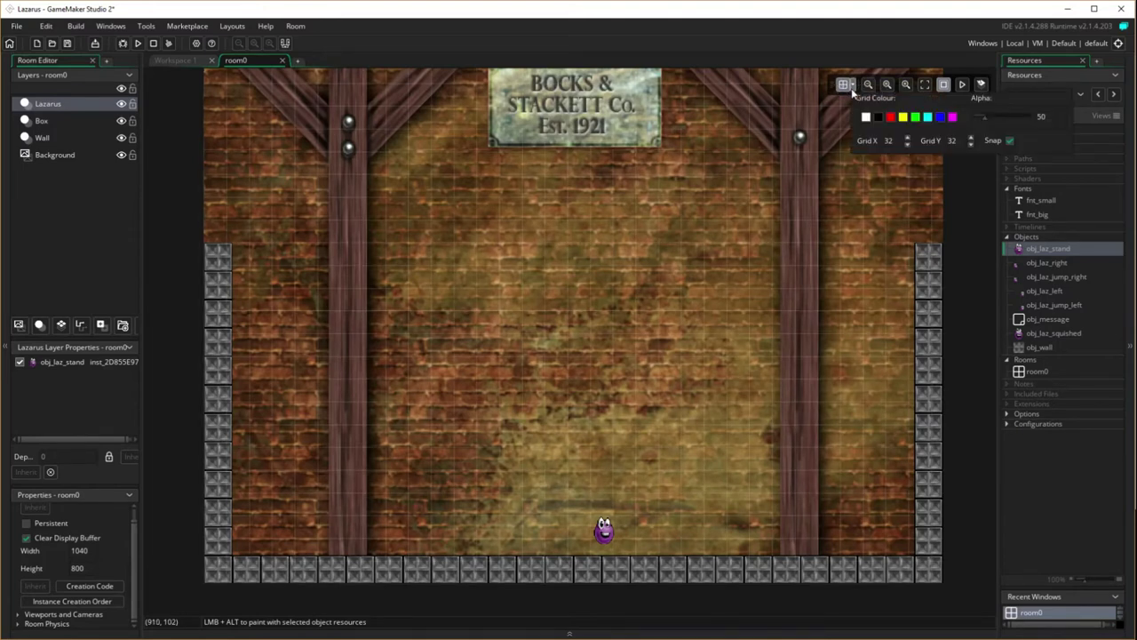
double_click(887, 142)
type("40")
double_click(952, 140)
type("40")
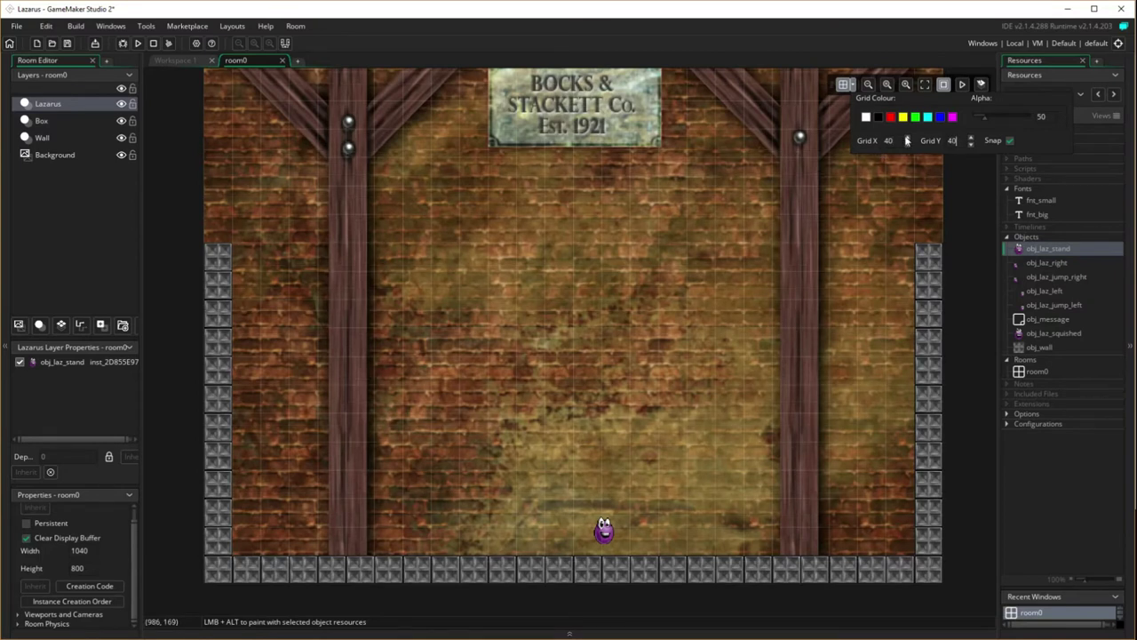
left_click(602, 533)
left_click_drag(601, 533, 605, 558)
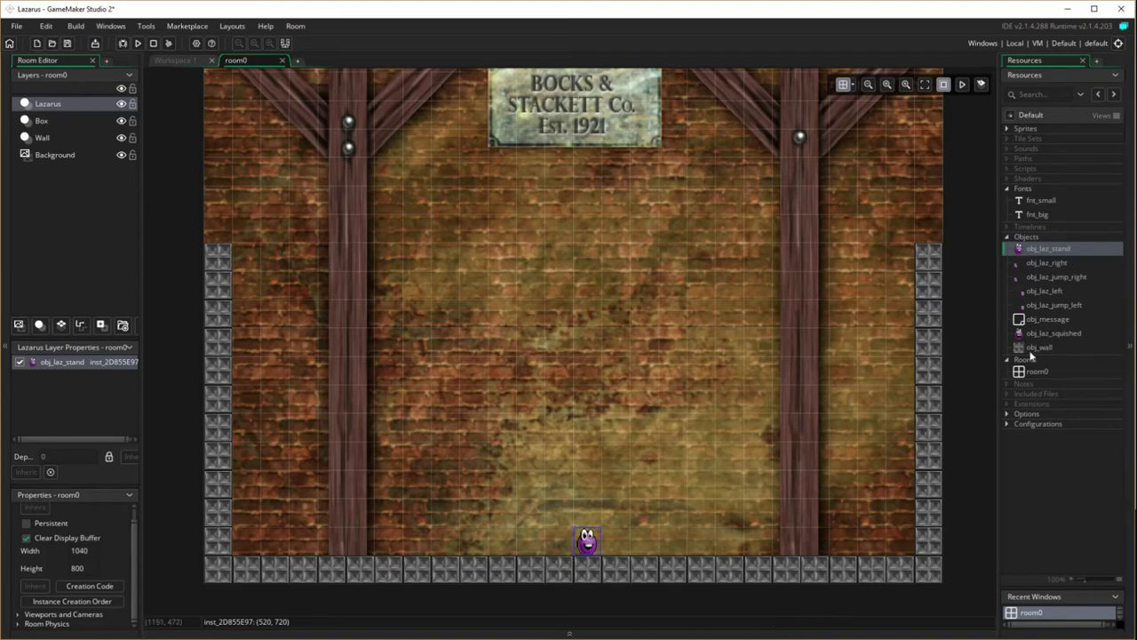
Place three adjacent obj_wall instances on the floor just right of Lazarus, with a fourth on top of the middle one, on the Lazarus layer.
left_click_drag(1031, 349, 650, 545)
left_click_drag(1047, 352, 674, 546)
left_click_drag(1058, 347, 711, 544)
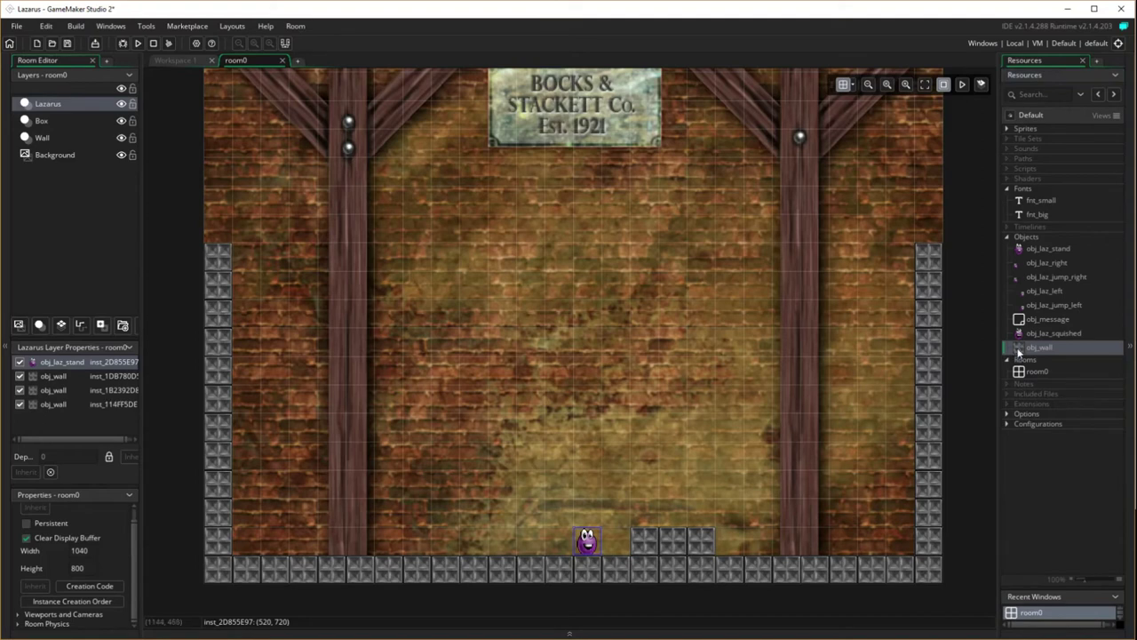
left_click_drag(1018, 352, 683, 509)
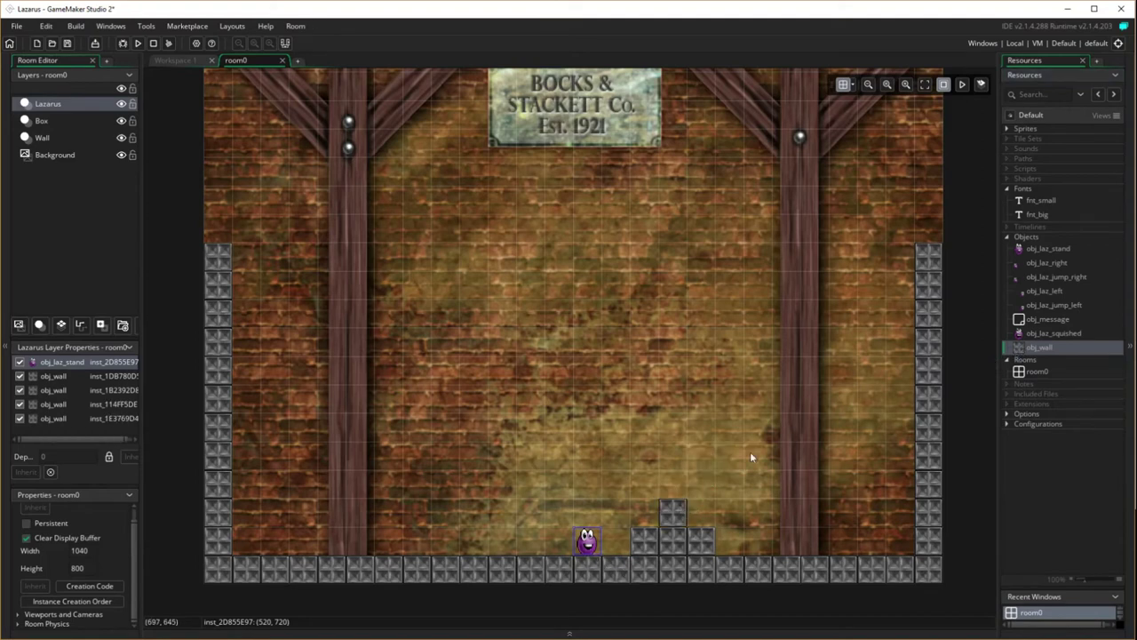
Add obj_wall obstacles: a single block and a two-column stair left of Lazarus, and a matching stair rising outward beyond the right-hand pile.
left_click_drag(1021, 355, 536, 547)
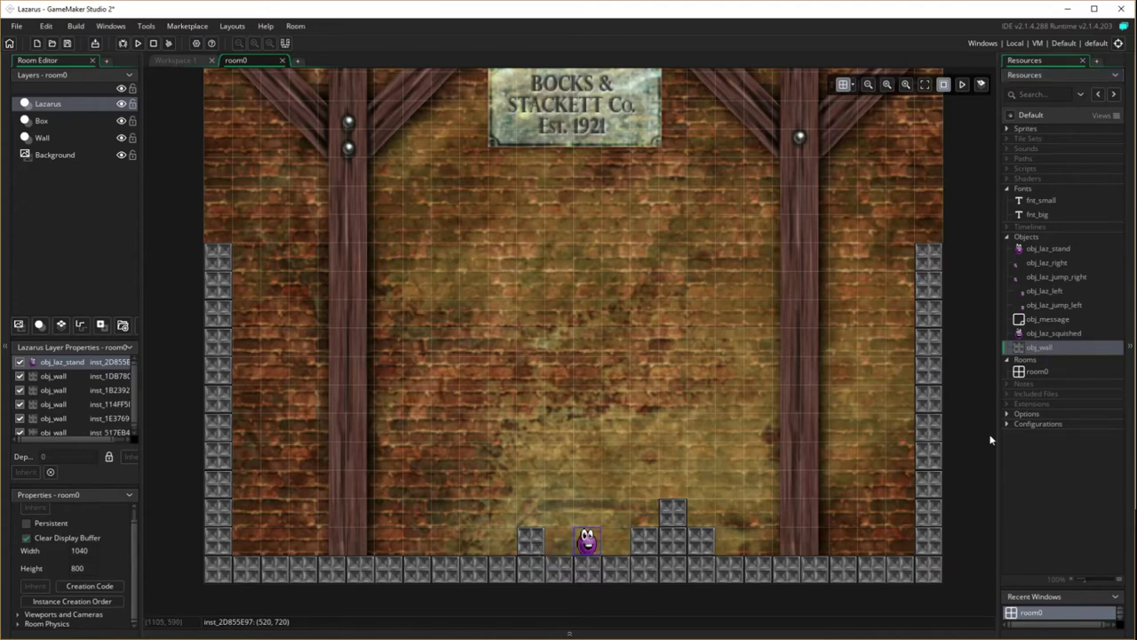
left_click_drag(1022, 348, 473, 542)
left_click_drag(1022, 352, 498, 503)
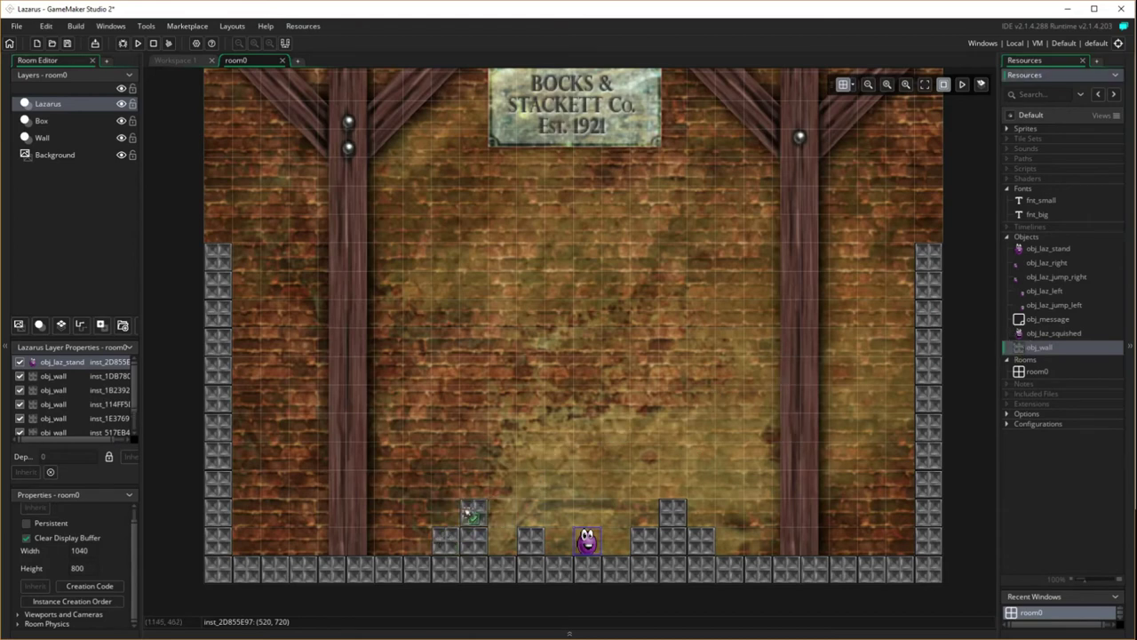
left_click(446, 514)
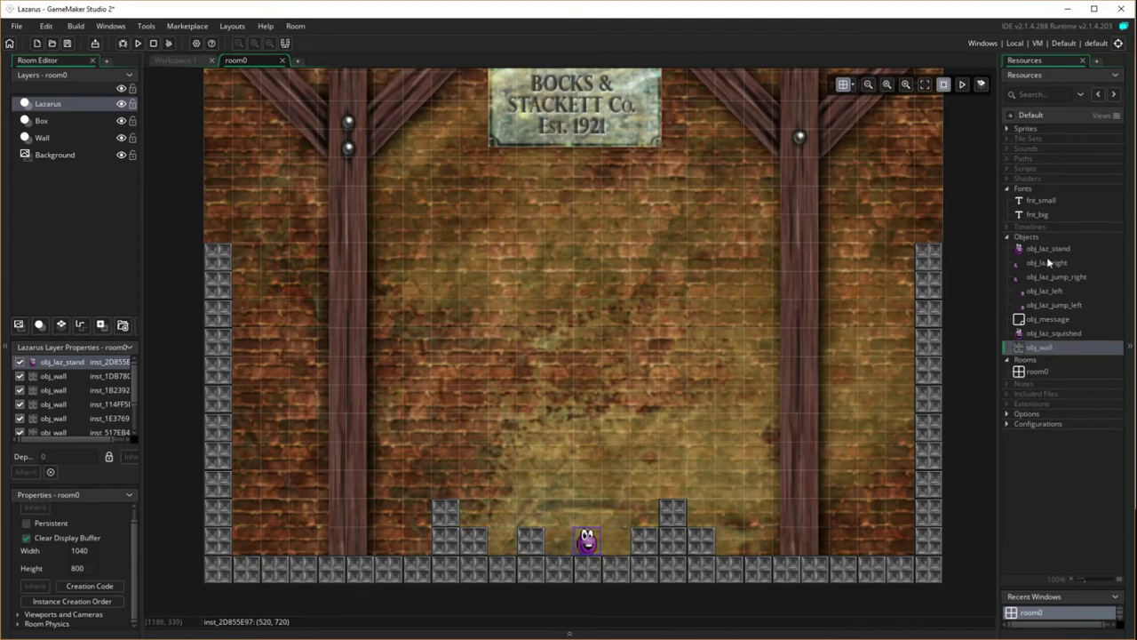
left_click_drag(1029, 348, 760, 548)
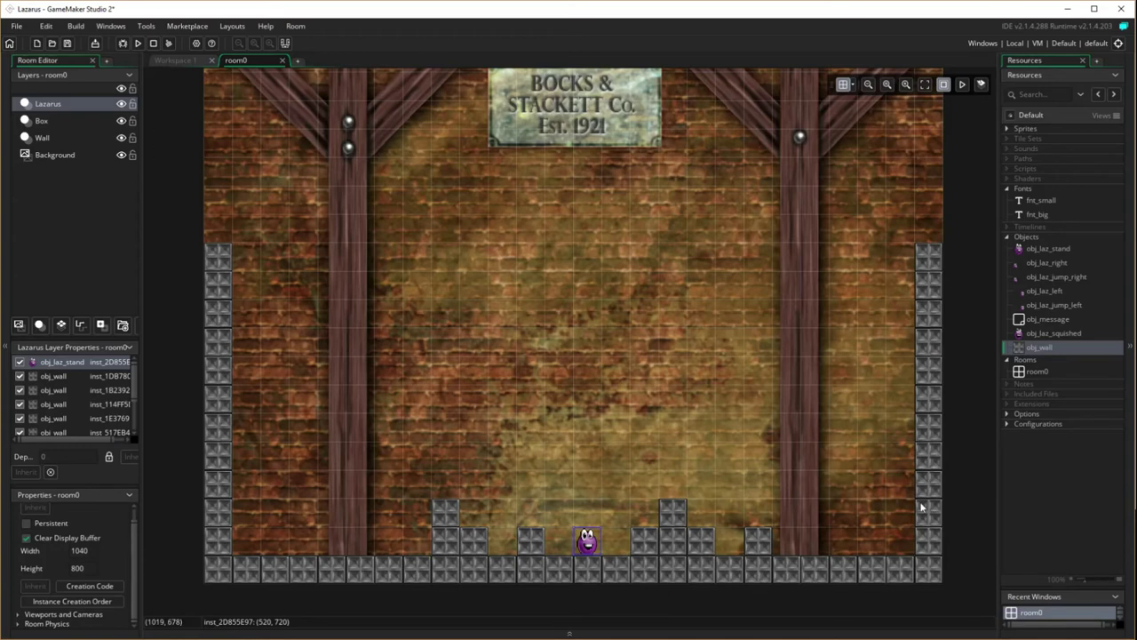
left_click_drag(1021, 352, 790, 519)
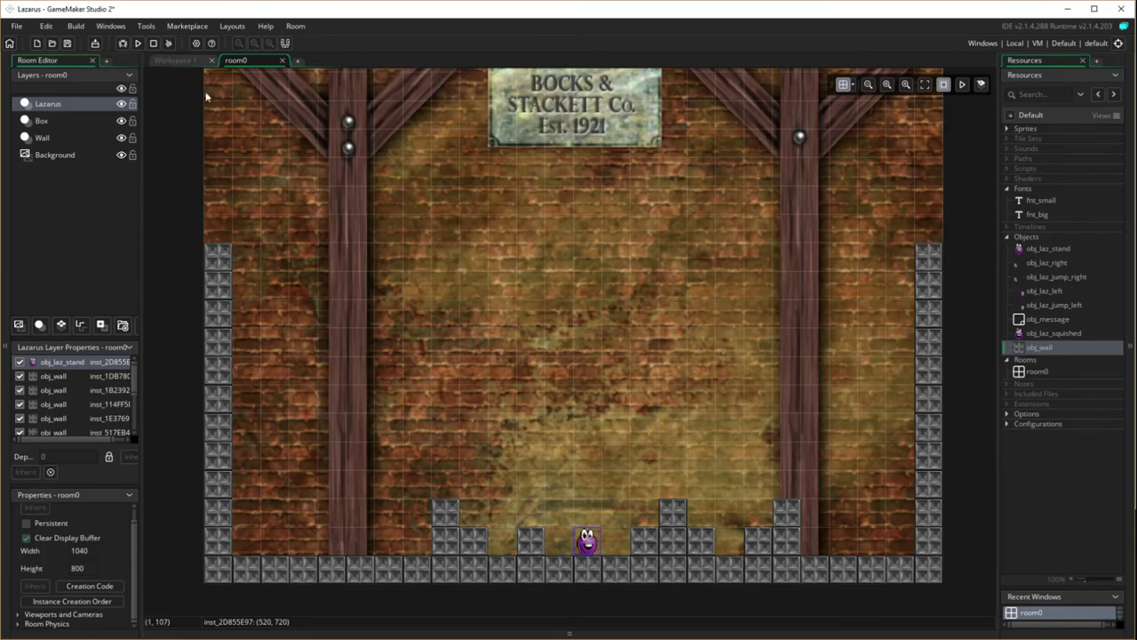
Run the game, test Lazarus's walking and jumping in both directions over the wall blocks, and close the game window.
left_click(138, 43)
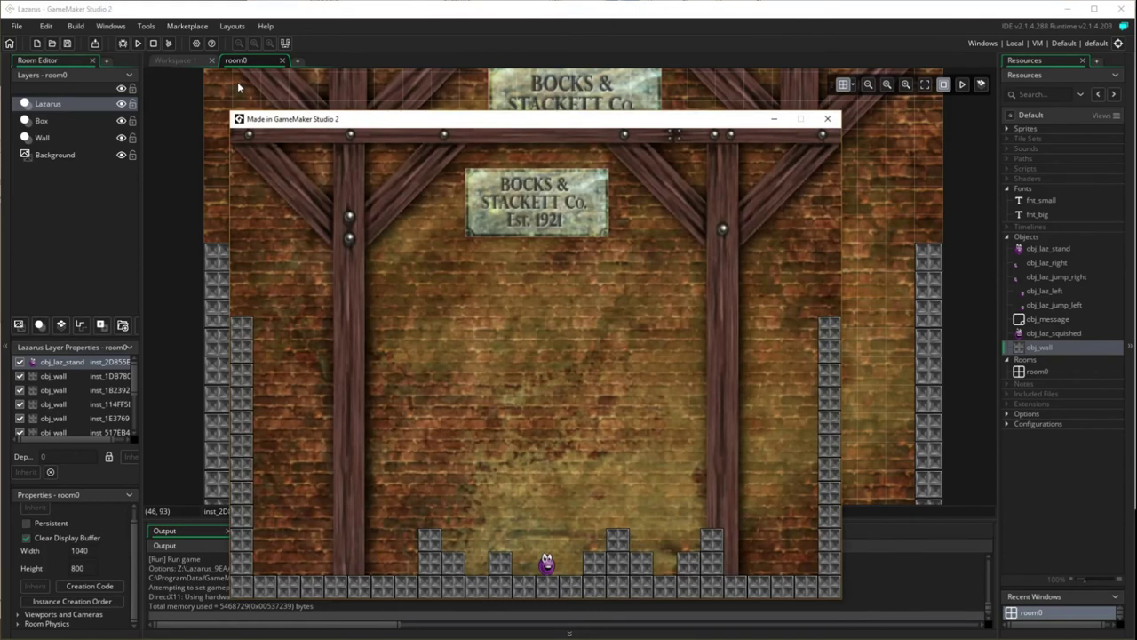
key("Right")
key("Left")
key("Left")
key("Right")
key("Right")
key("Left")
key("Left")
key("Left")
key("Left")
key("Left")
key("Right")
key("Right")
key("Right")
key("Right")
key("Right")
key("Right")
key("Right")
key("Right")
key("Right")
key("Right")
key("Right")
key("Right")
key("Right")
key("Right")
key("Left")
key("Left")
left_click(827, 118)
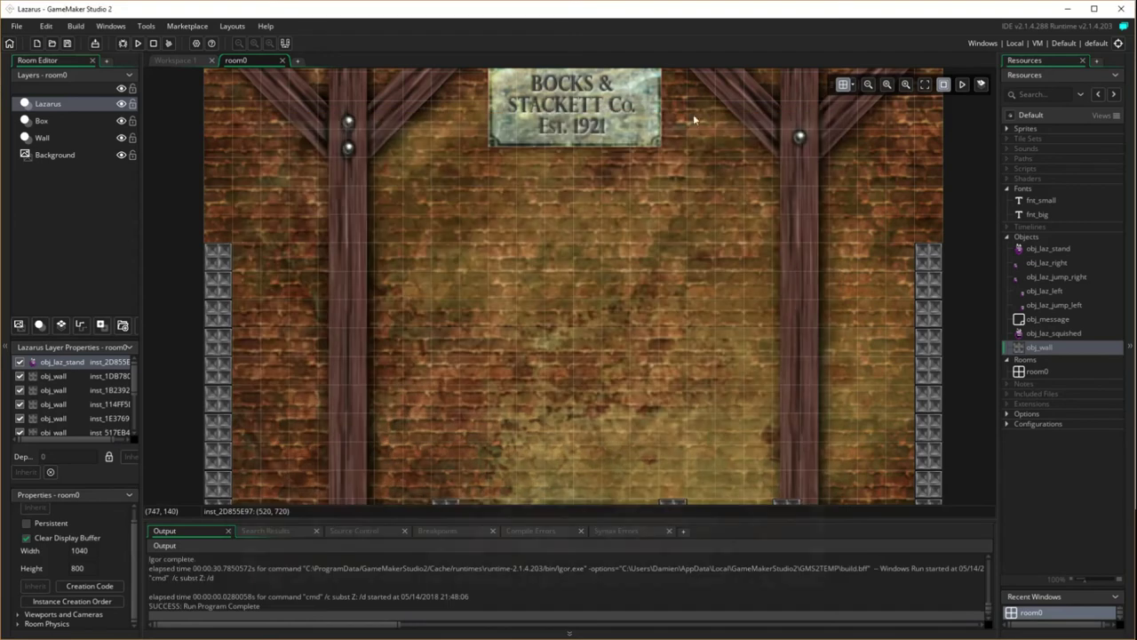
Run the game again, test moving Lazarus left toward the wall blocks, and close the game window.
left_click(138, 44)
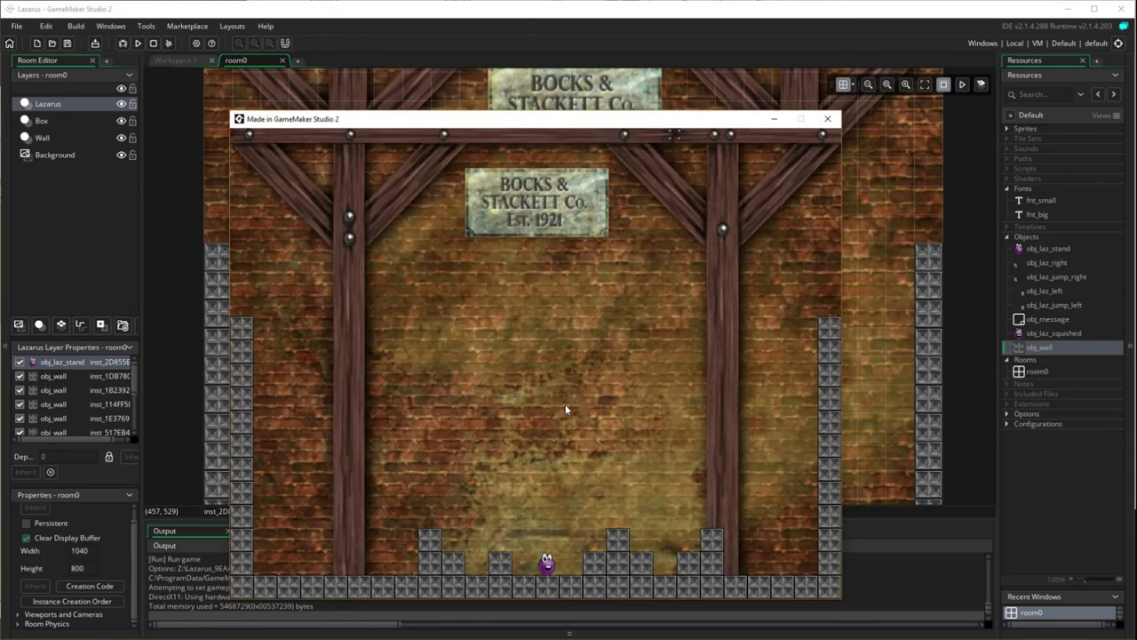
key("Left")
key("Left")
key("Left")
left_click(827, 118)
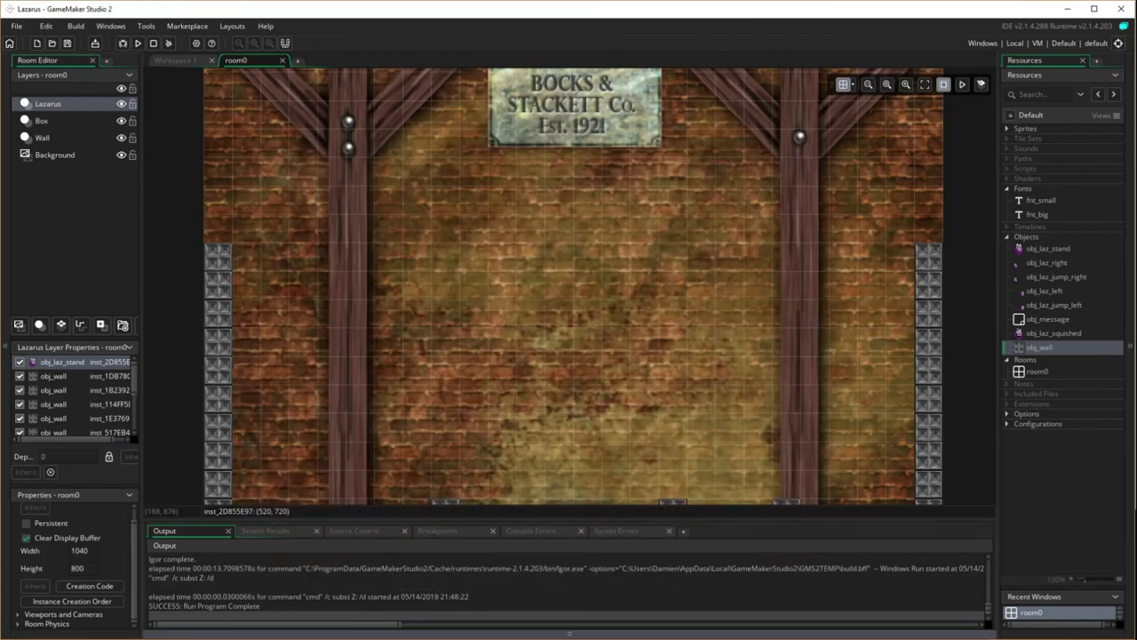